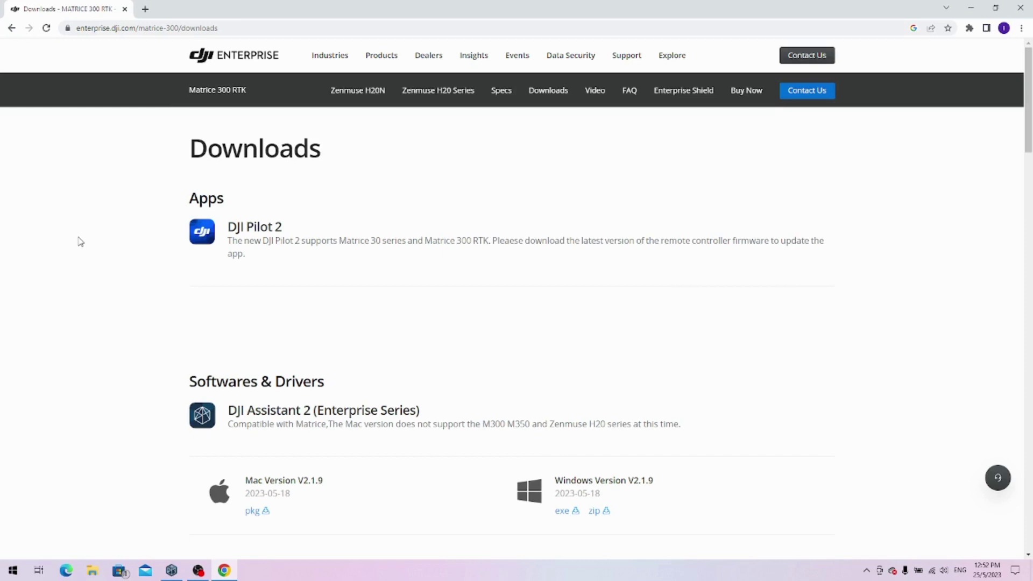
Scroll the Matrice 300 RTK Downloads page to the Firmware list showing UAV v07.00.01.00
{"action": "scroll", "coordinate": [79, 242], "scroll_direction": "down", "scroll_amount": 1}
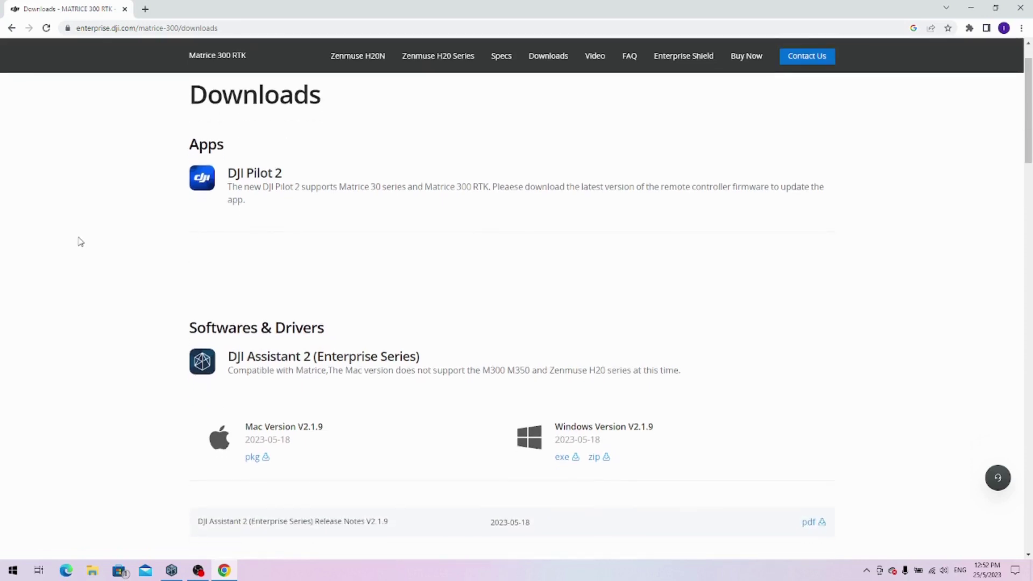
{"action": "scroll", "coordinate": [80, 241], "scroll_direction": "down", "scroll_amount": 1}
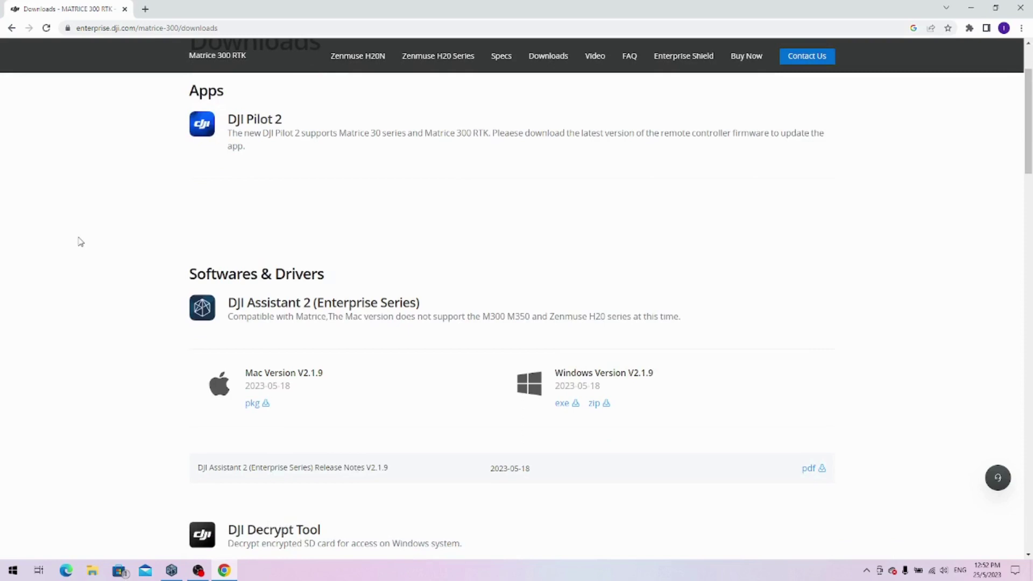
{"action": "scroll", "coordinate": [80, 242], "scroll_direction": "up", "scroll_amount": 2}
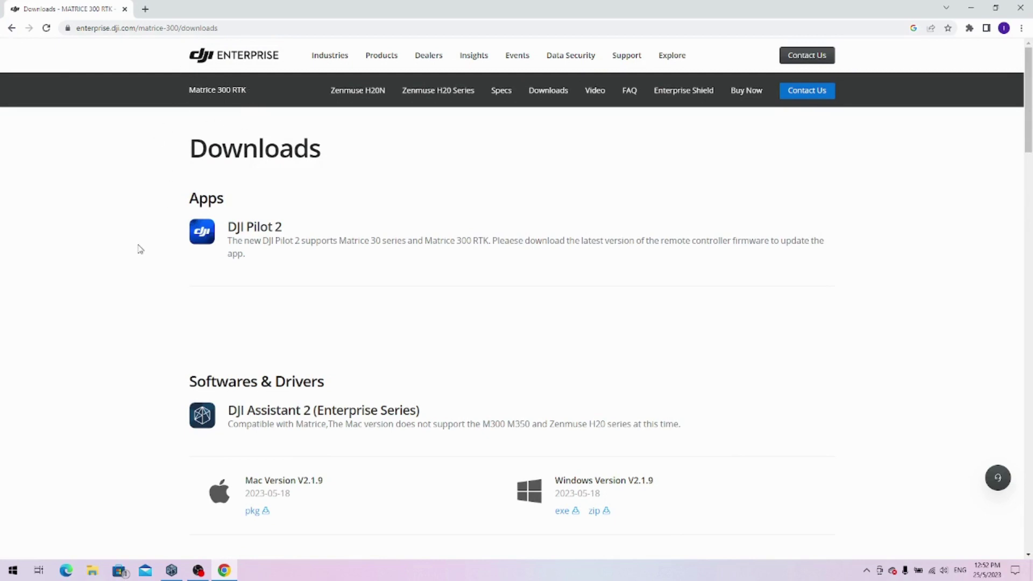
{"action": "scroll", "coordinate": [140, 249], "scroll_direction": "down", "scroll_amount": 6}
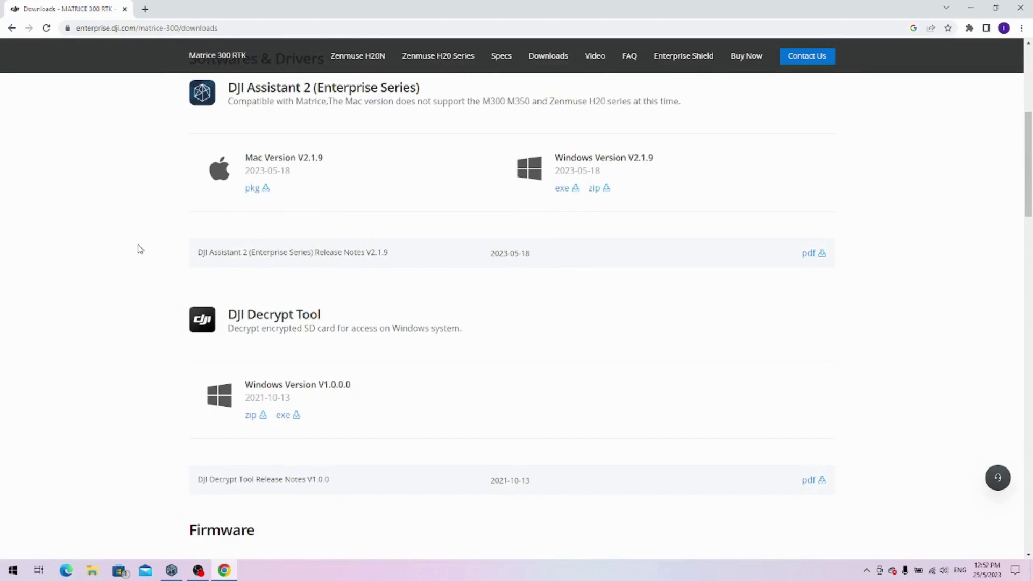
{"action": "scroll", "coordinate": [139, 249], "scroll_direction": "down", "scroll_amount": 10}
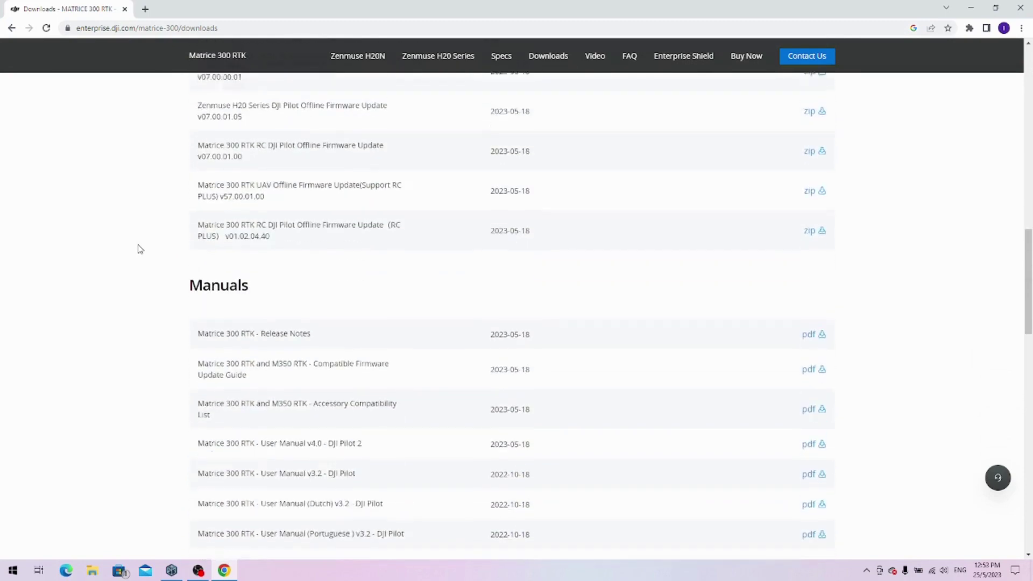
{"action": "scroll", "coordinate": [140, 249], "scroll_direction": "up", "scroll_amount": 4}
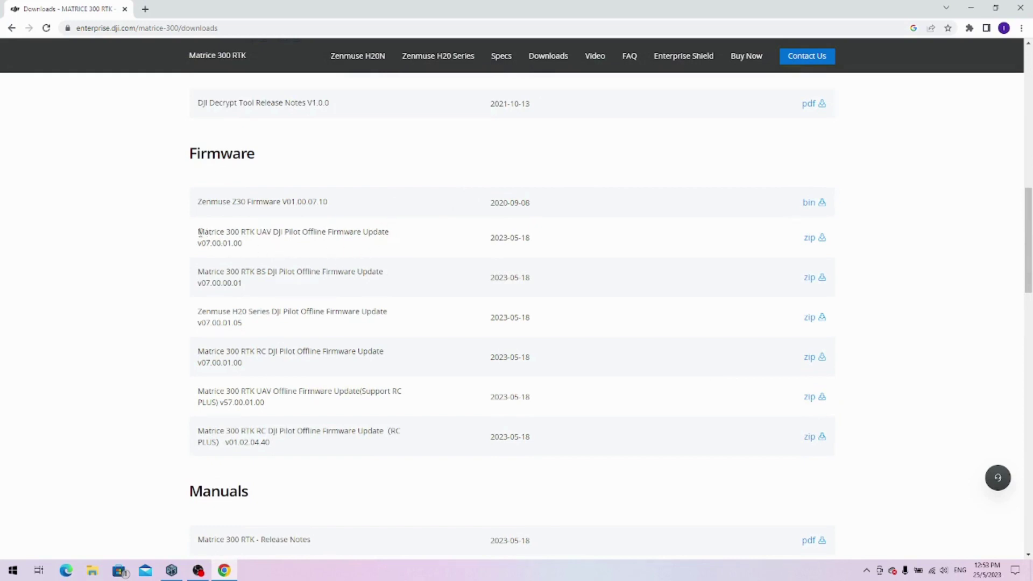
Point out the UAV v07.00.01.00, RC PLUS UAV v57.00.01.00 and RC PLUS v01.02.04.40 firmware entries, then scroll to Manuals
{"action": "left_click_drag", "start_coordinate": [199, 233], "coordinate": [261, 250]}
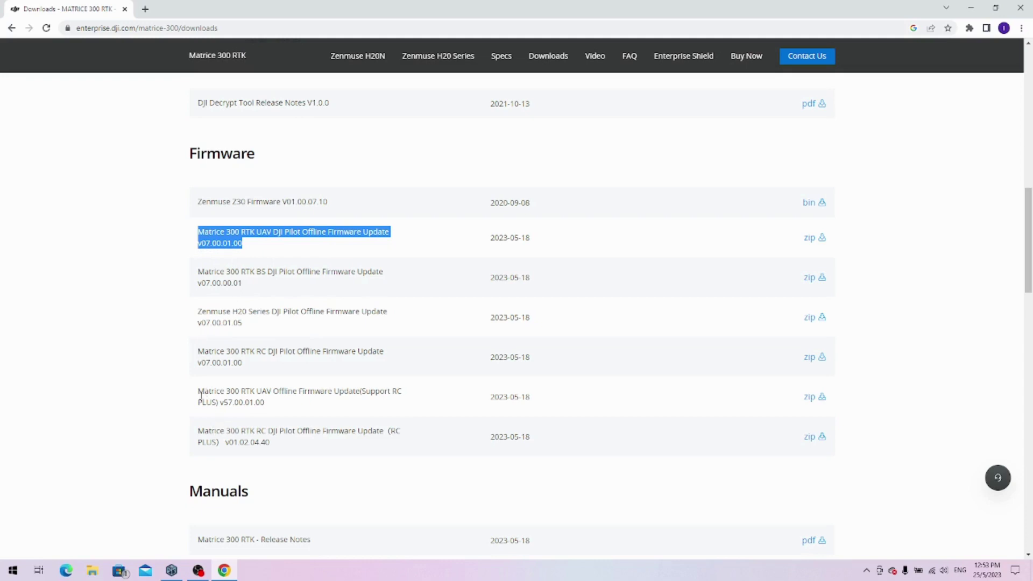
{"action": "left_click_drag", "start_coordinate": [199, 391], "coordinate": [266, 404]}
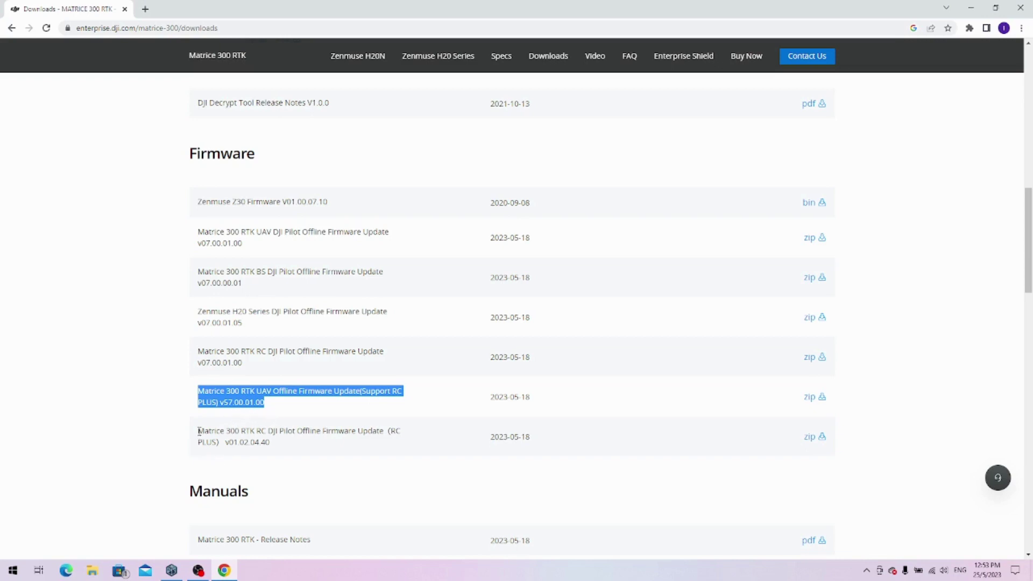
{"action": "left_click_drag", "start_coordinate": [199, 430], "coordinate": [270, 450]}
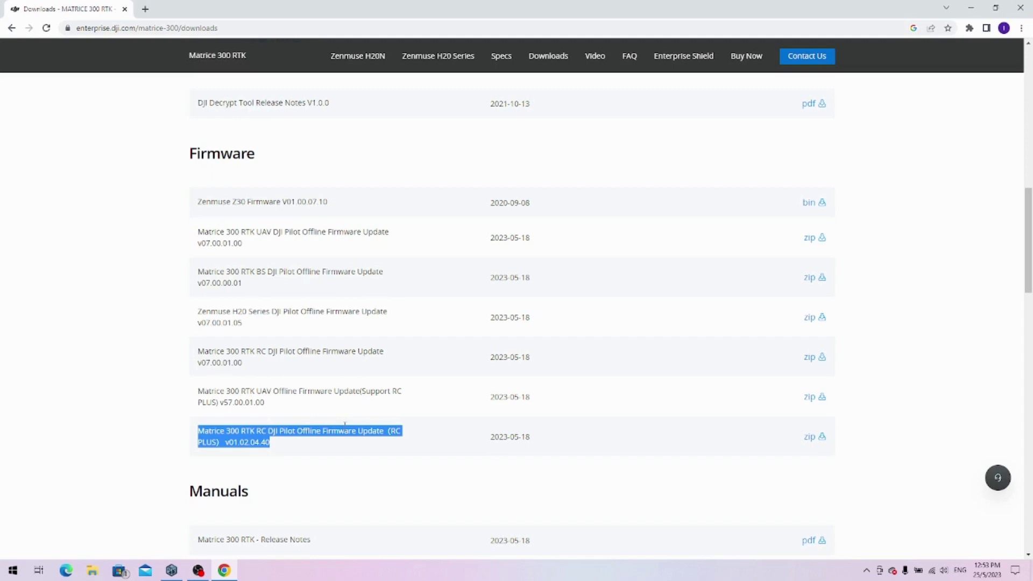
{"action": "scroll", "coordinate": [345, 424], "scroll_direction": "down", "scroll_amount": 3}
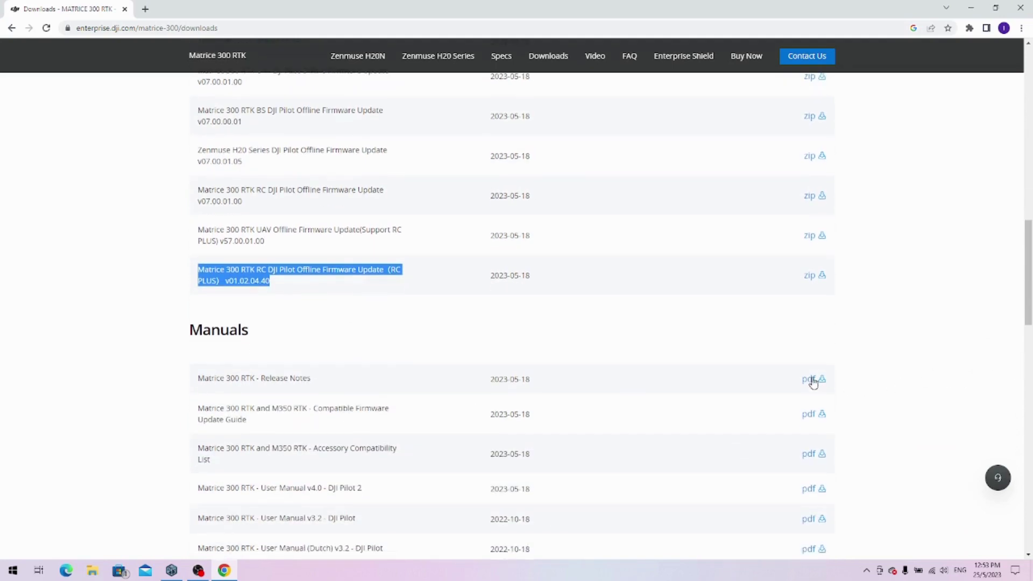
Open the M300 RTK Release Notes PDF and mark the Smart Controller and RC Plus aircraft firmware versions
{"action": "left_click", "coordinate": [813, 381]}
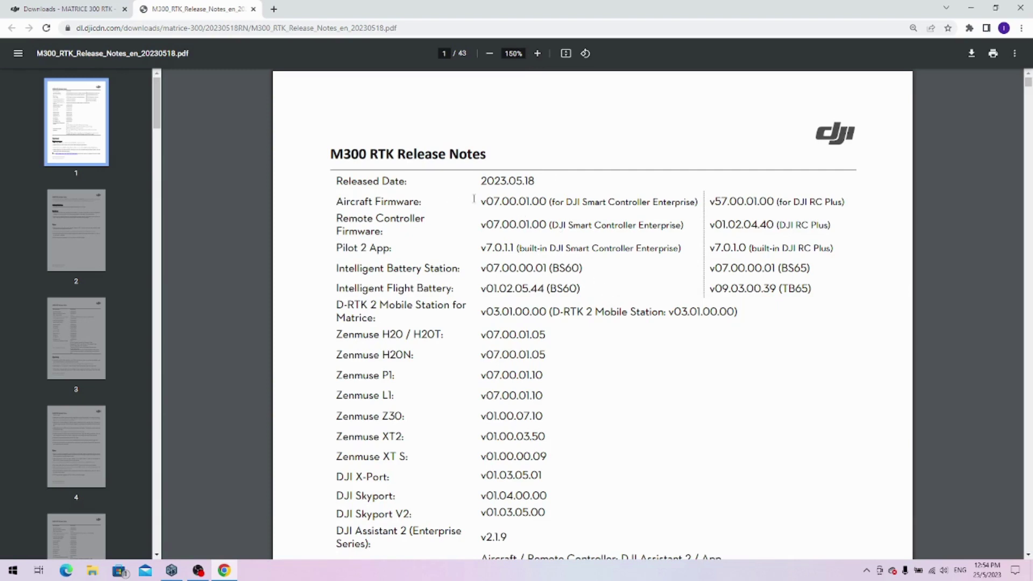
{"action": "left_click_drag", "start_coordinate": [480, 201], "coordinate": [548, 202]}
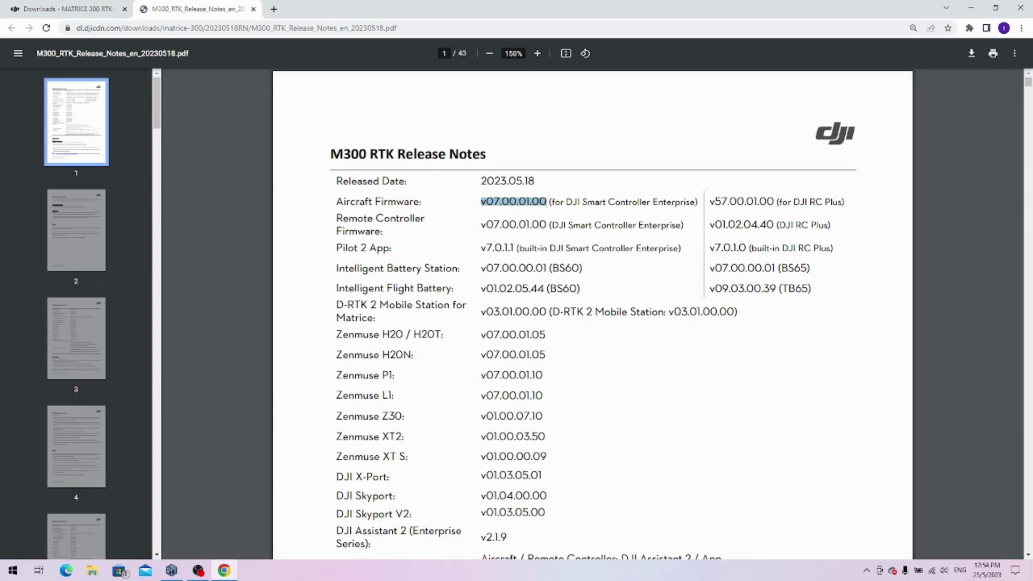
{"action": "left_click_drag", "start_coordinate": [710, 202], "coordinate": [785, 210]}
{"action": "left_click", "coordinate": [777, 206]}
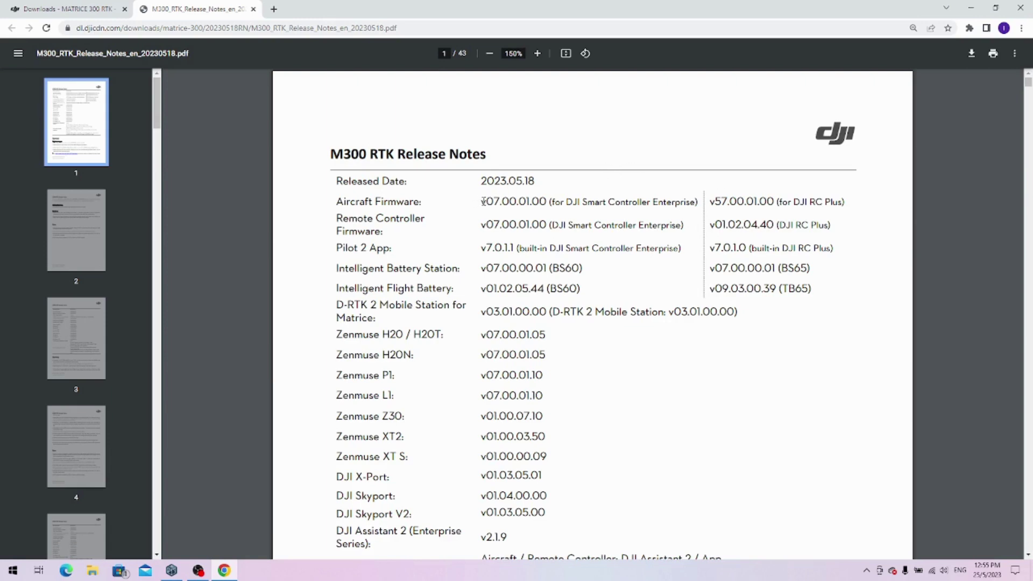
Mark aircraft firmware v07.00.01.00, the Smart Controller Enterprise note and RC Plus aircraft v57.00.01.00
{"action": "left_click_drag", "start_coordinate": [479, 202], "coordinate": [544, 203]}
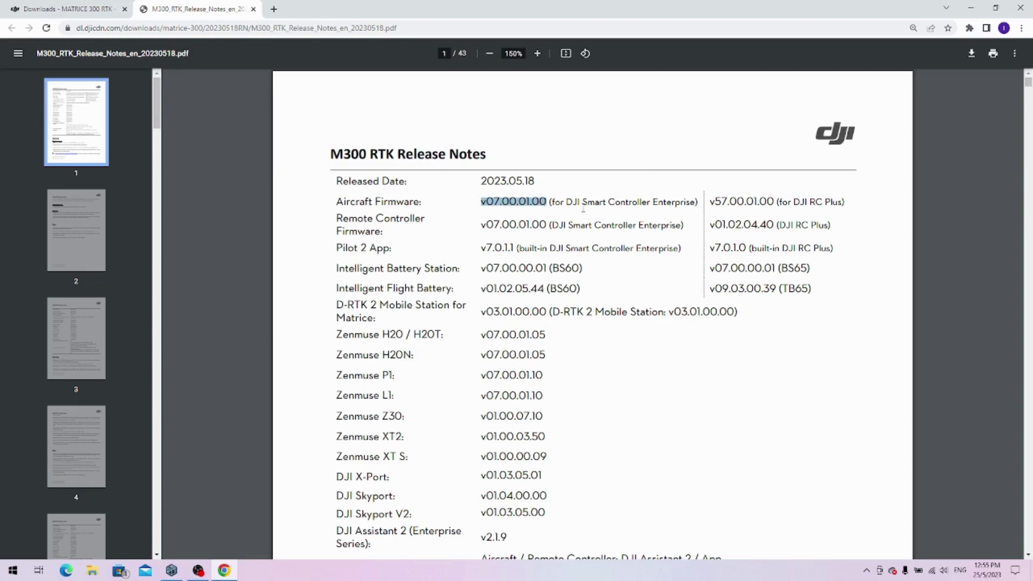
{"action": "left_click", "coordinate": [552, 202]}
{"action": "left_click_drag", "start_coordinate": [552, 203], "coordinate": [693, 206]}
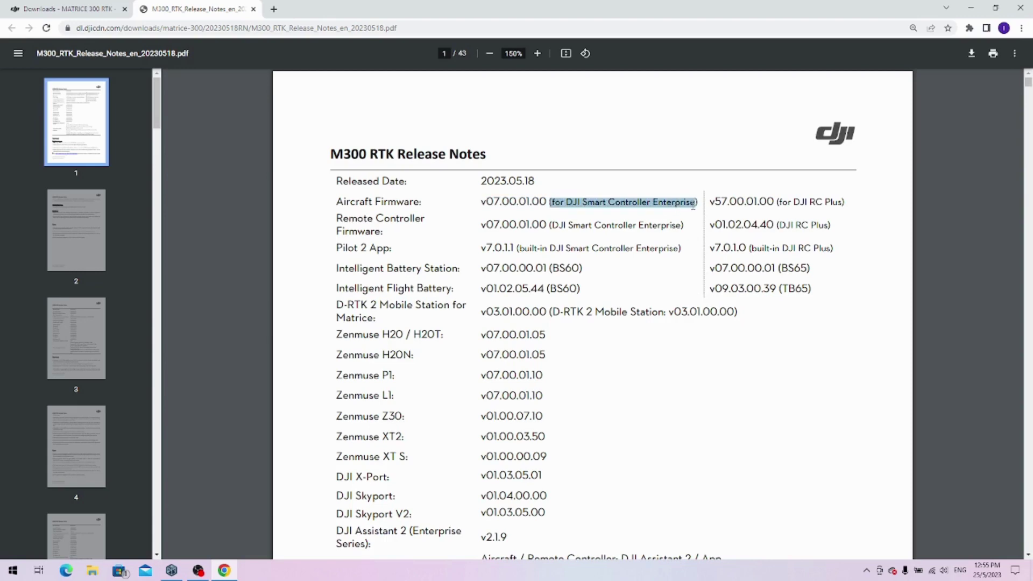
{"action": "left_click", "coordinate": [711, 204]}
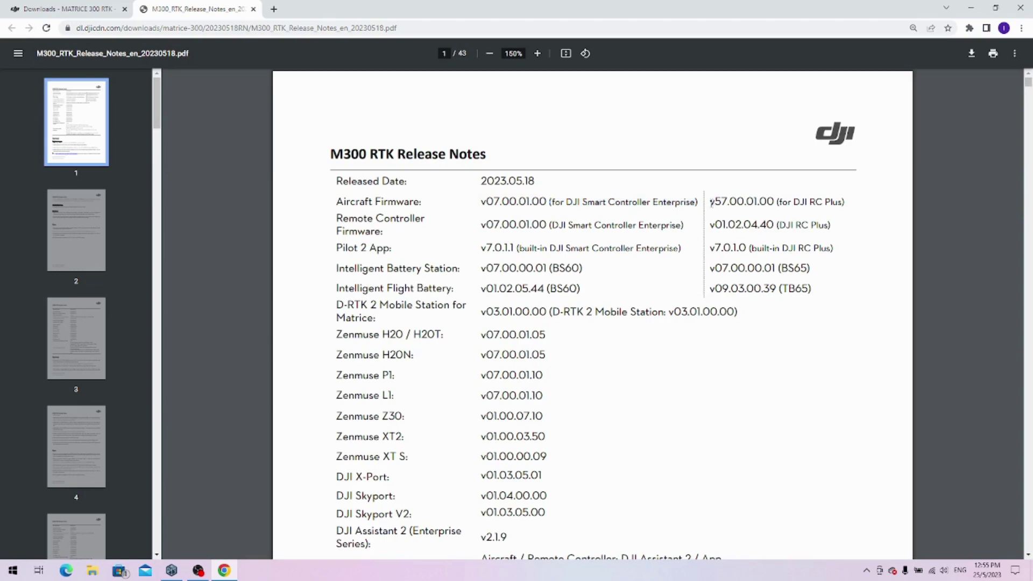
{"action": "left_click_drag", "start_coordinate": [710, 202], "coordinate": [847, 204]}
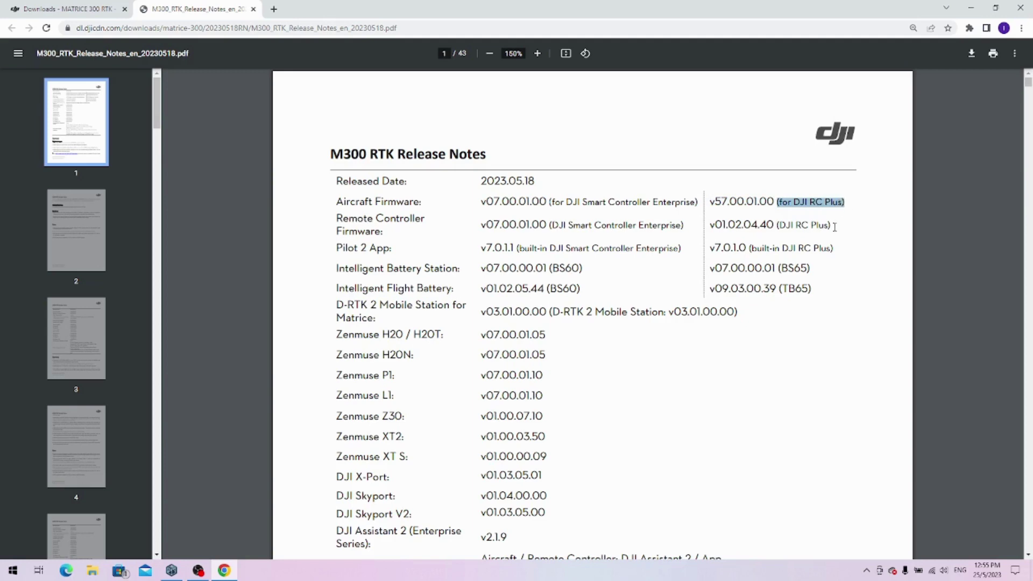
{"action": "left_click", "coordinate": [835, 226]}
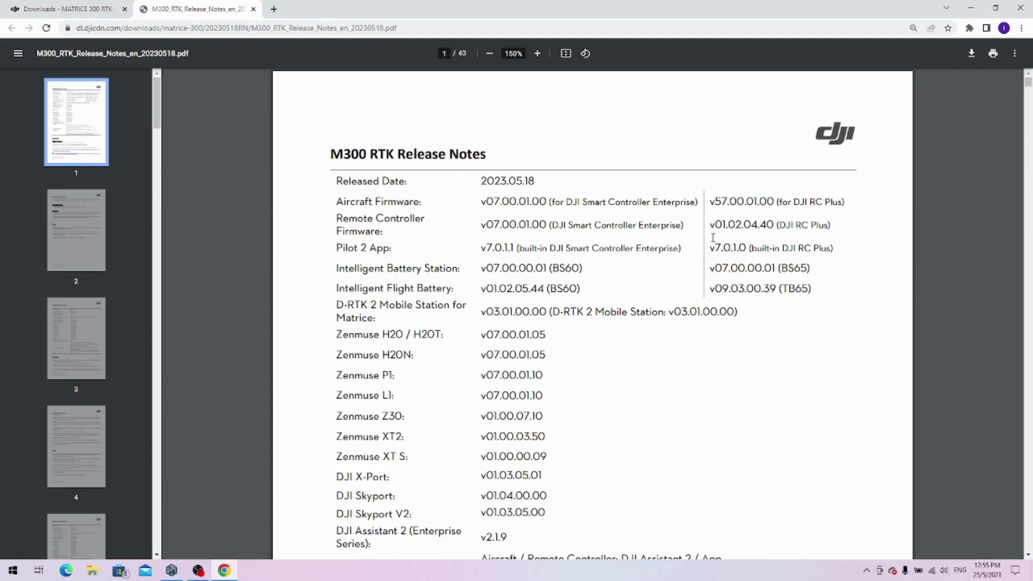
Compare v07.00.01.00 with RC Plus controller v01.02.04.40 and aircraft v57.00.01.00, then return to Downloads
{"action": "left_click_drag", "start_coordinate": [481, 201], "coordinate": [545, 203]}
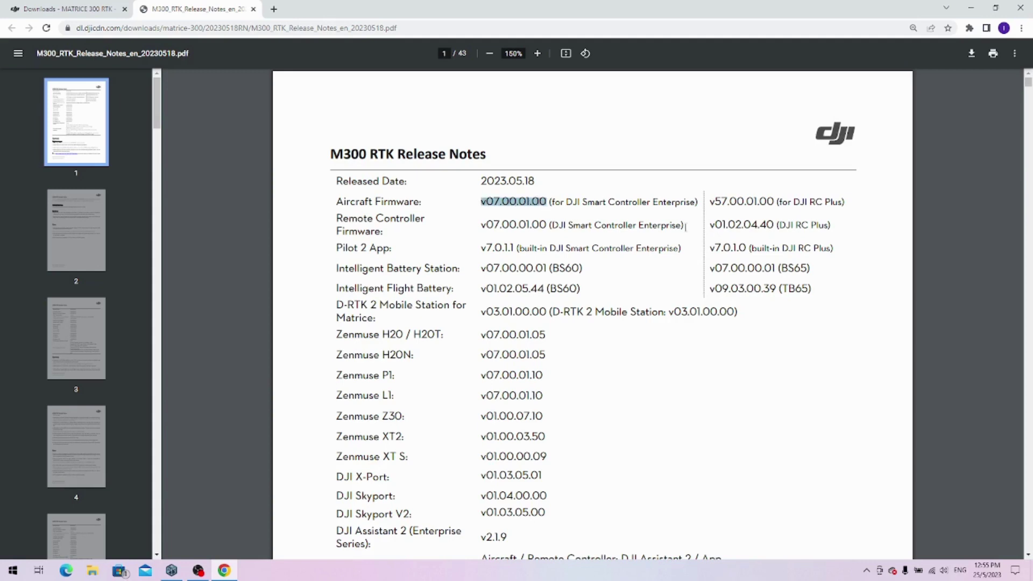
{"action": "left_click", "coordinate": [774, 214]}
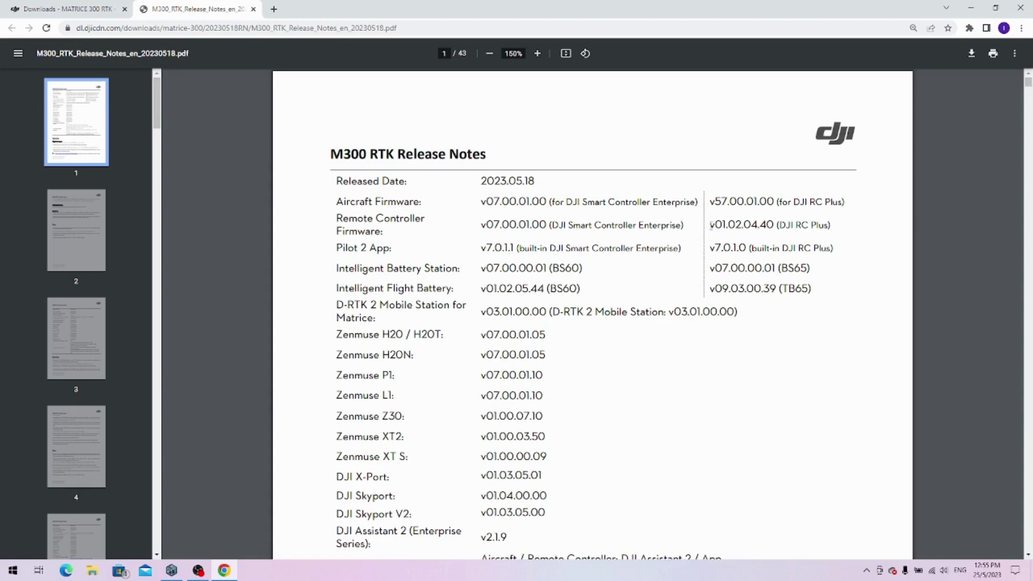
{"action": "left_click_drag", "start_coordinate": [711, 225], "coordinate": [831, 226]}
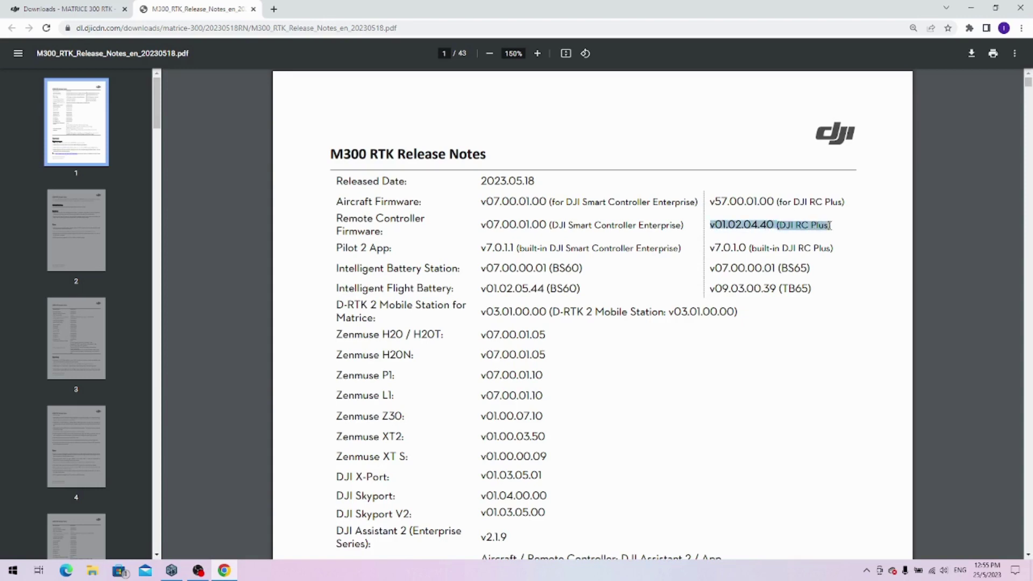
{"action": "left_click", "coordinate": [831, 216]}
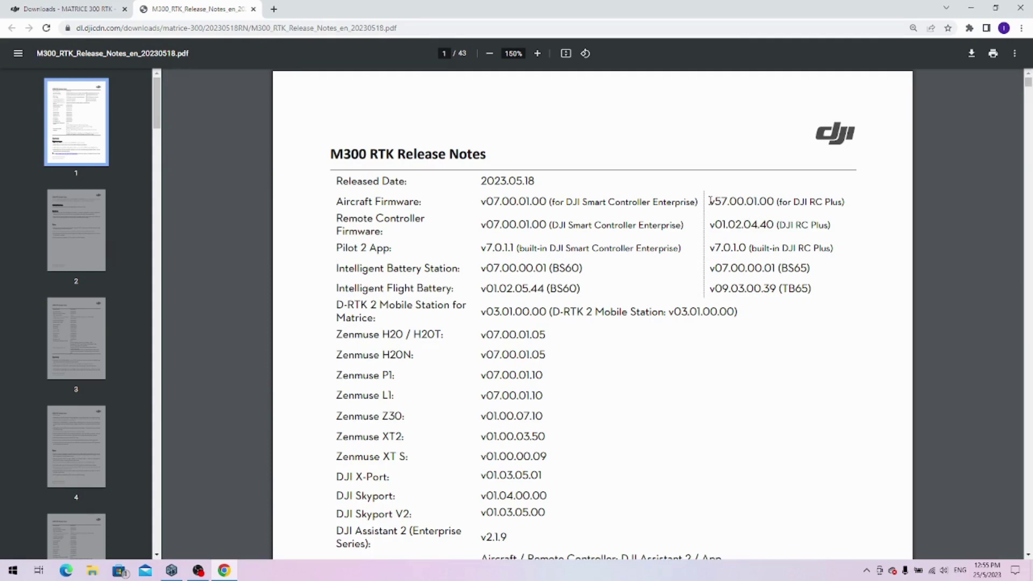
{"action": "left_click_drag", "start_coordinate": [710, 202], "coordinate": [834, 205]}
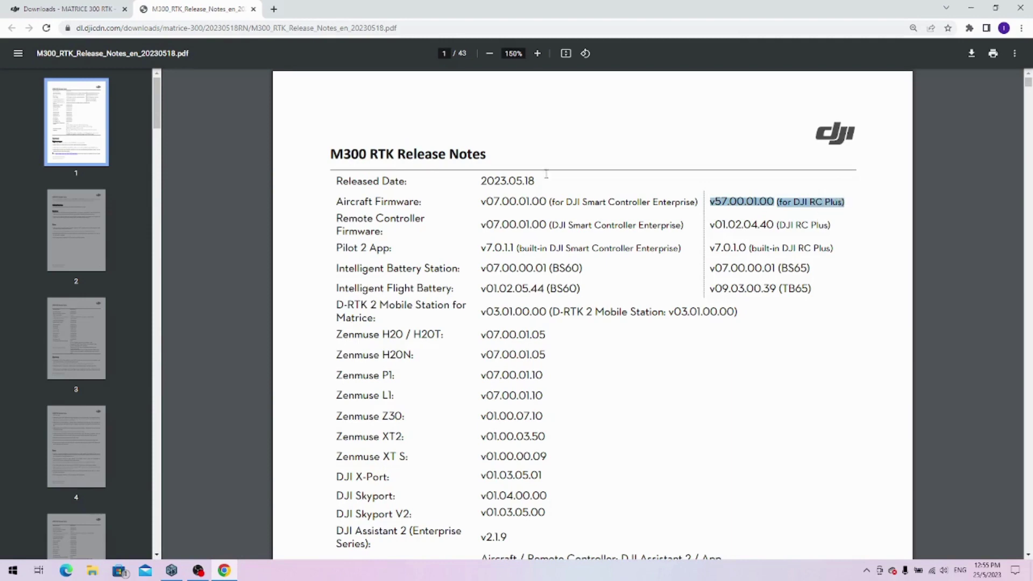
{"action": "left_click", "coordinate": [78, 9]}
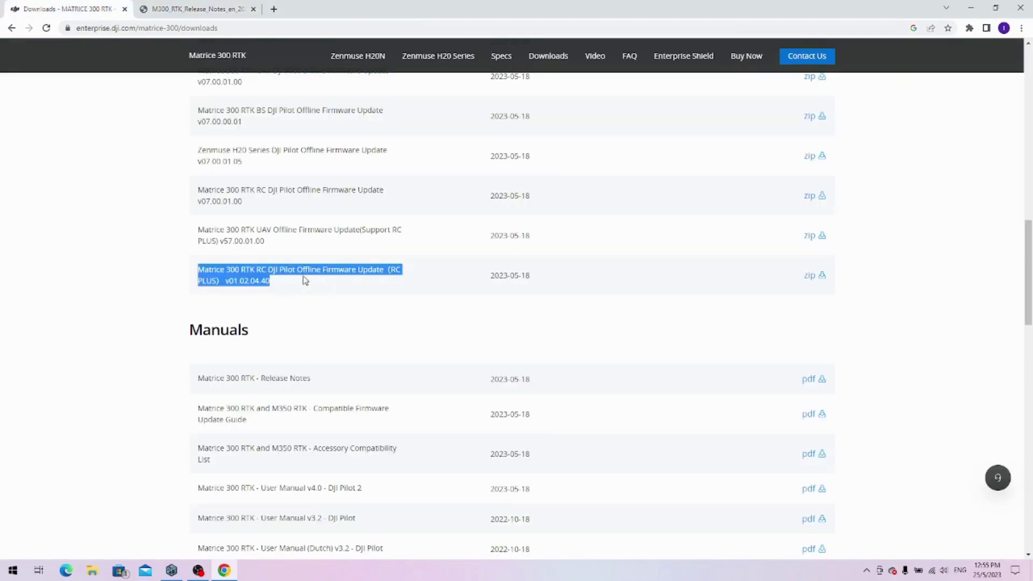
Point out the UAV v57.00.01.00 firmware download entry on the Downloads page
{"action": "left_click", "coordinate": [234, 226]}
{"action": "left_click_drag", "start_coordinate": [198, 229], "coordinate": [270, 252]}
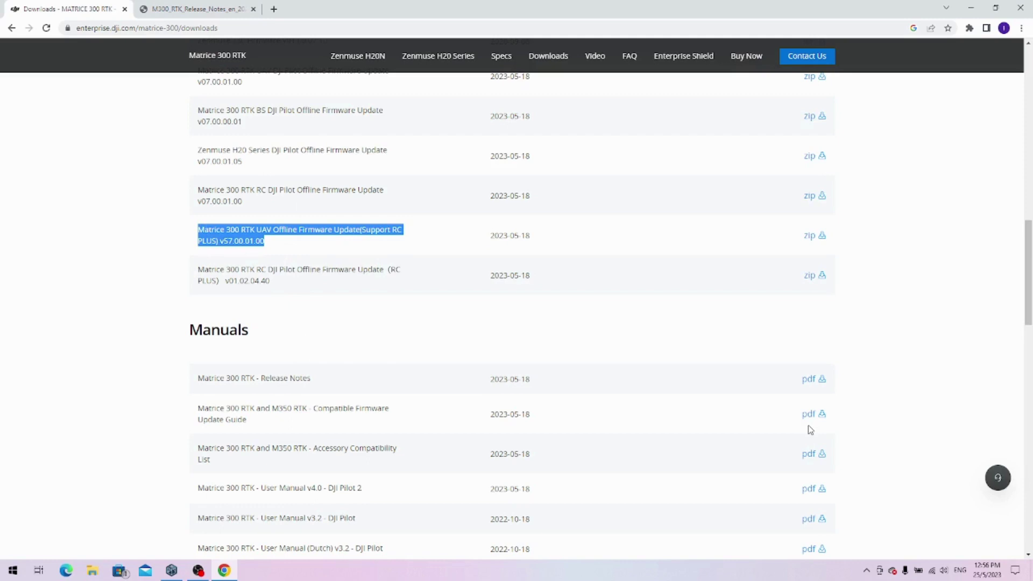
{"action": "left_click", "coordinate": [754, 422]}
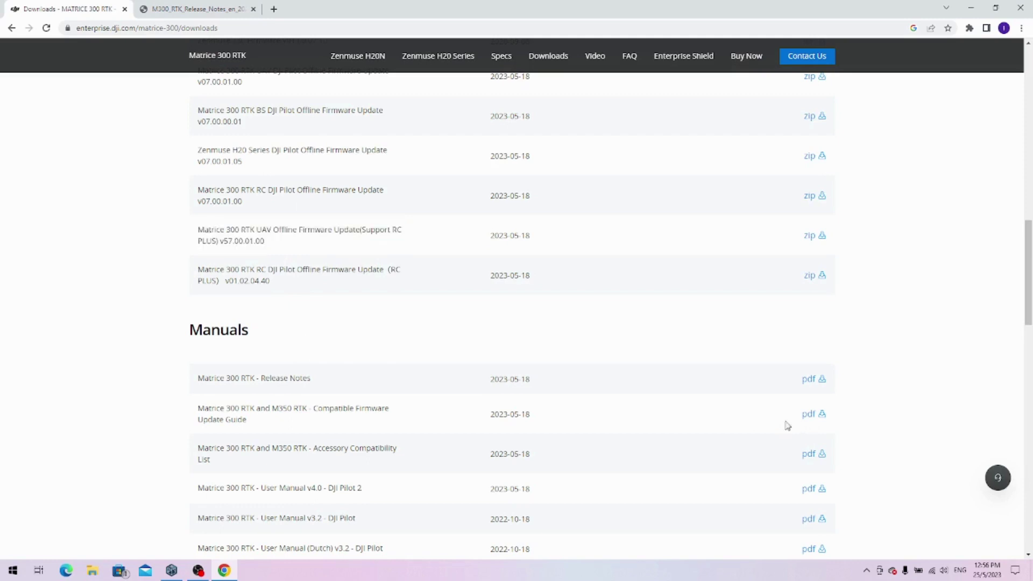
Open the Compatible Firmware Update Guide PDF from Manuals in a background tab
{"action": "scroll", "coordinate": [203, 398], "scroll_direction": "down", "scroll_amount": 2}
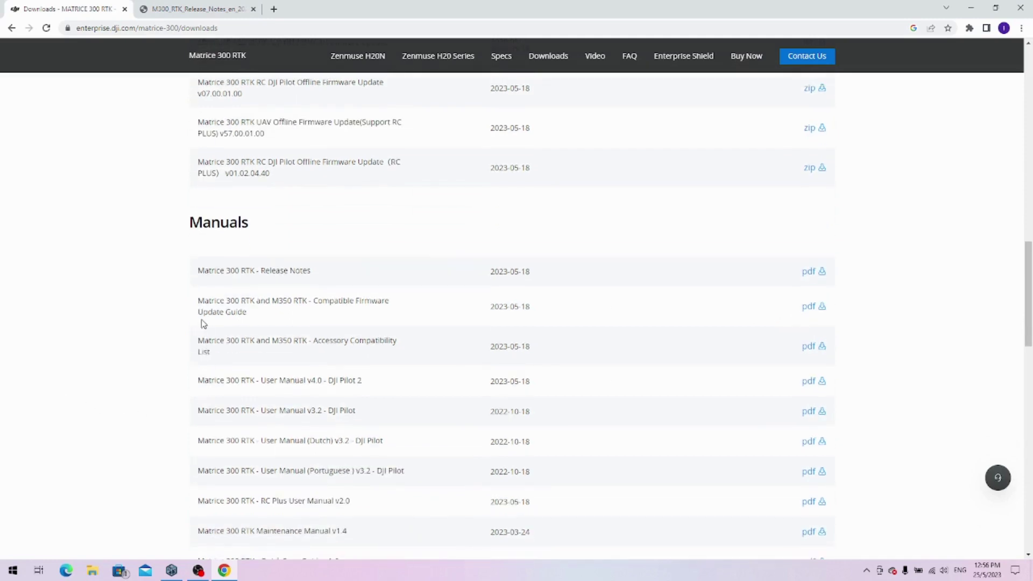
{"action": "left_click_drag", "start_coordinate": [199, 300], "coordinate": [246, 313]}
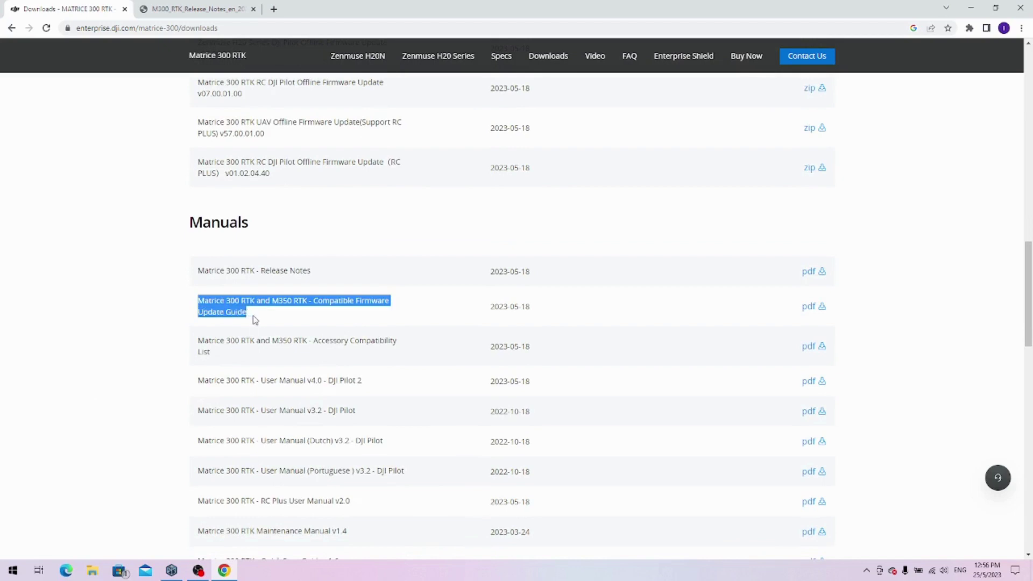
{"action": "middle_click", "coordinate": [810, 309]}
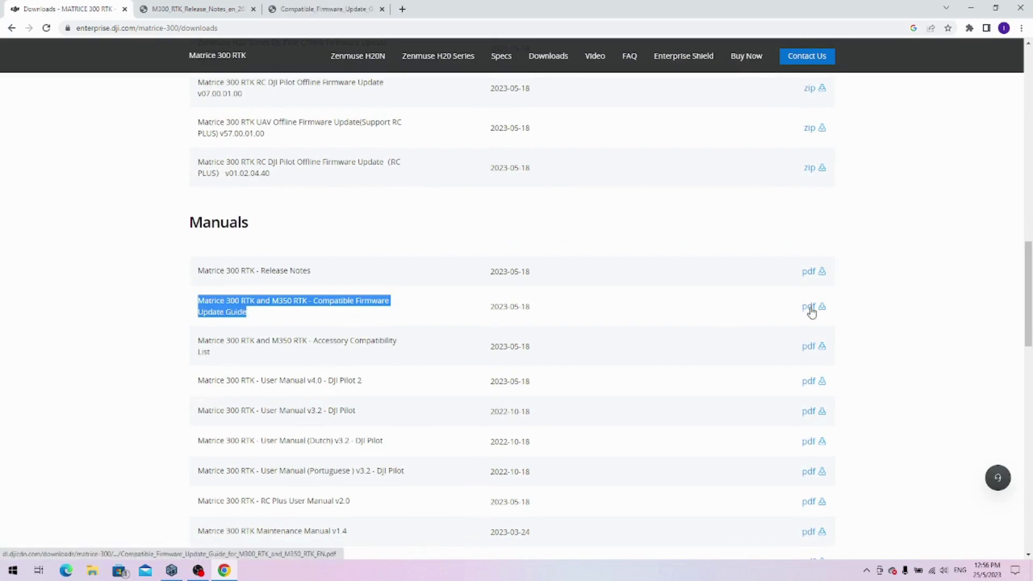
Enlarge the firmware guide and highlight DA2 Offline Update for the M300 RTK + RC Plus combination
{"action": "left_click", "coordinate": [312, 9]}
{"action": "left_click", "coordinate": [537, 53]}
{"action": "left_click", "coordinate": [537, 54]}
{"action": "left_click", "coordinate": [537, 53]}
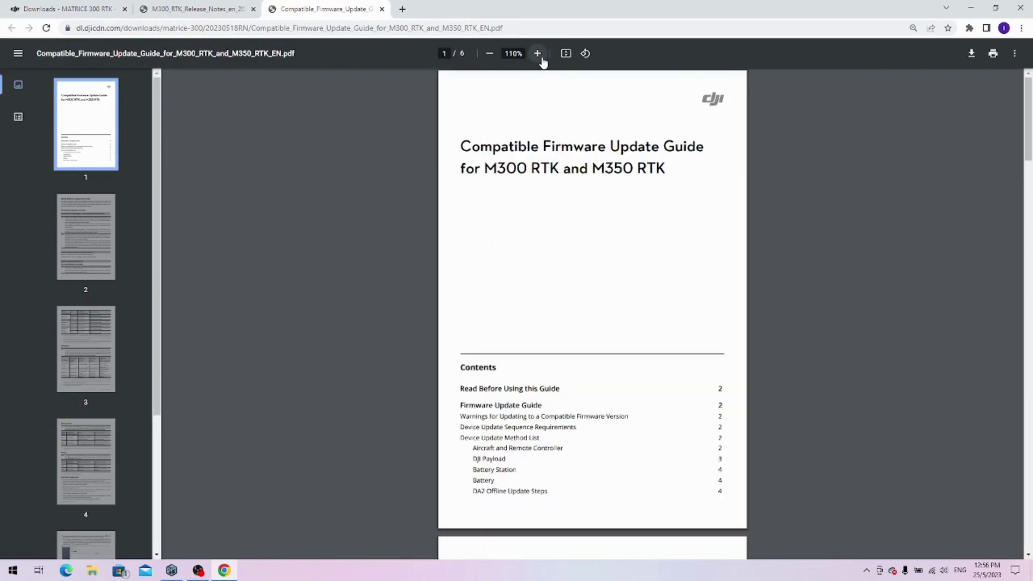
{"action": "left_click", "coordinate": [537, 53]}
{"action": "scroll", "coordinate": [630, 337], "scroll_direction": "down", "scroll_amount": 5}
{"action": "scroll", "coordinate": [629, 338], "scroll_direction": "down", "scroll_amount": 15}
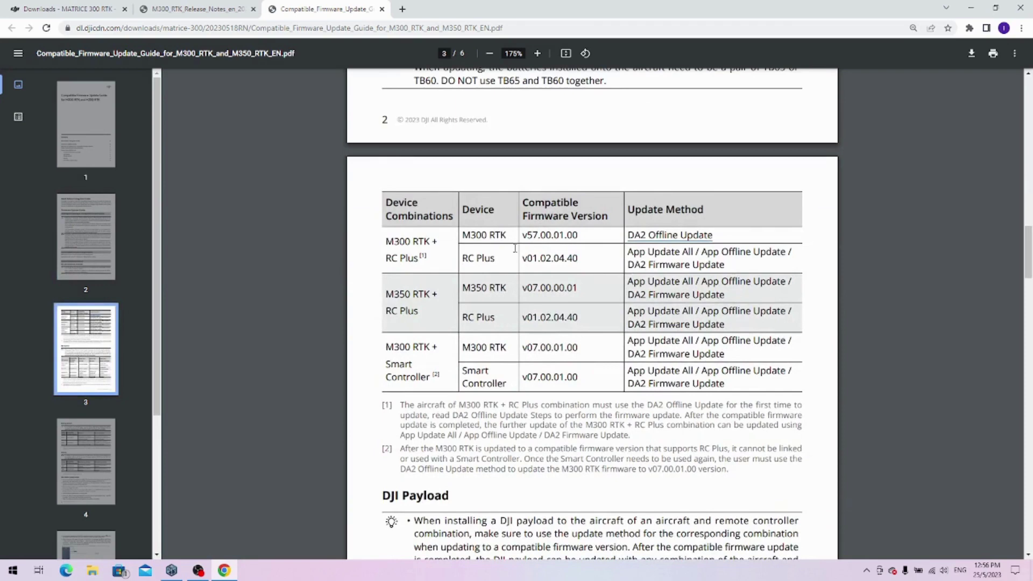
{"action": "left_click_drag", "start_coordinate": [383, 240], "coordinate": [439, 260]}
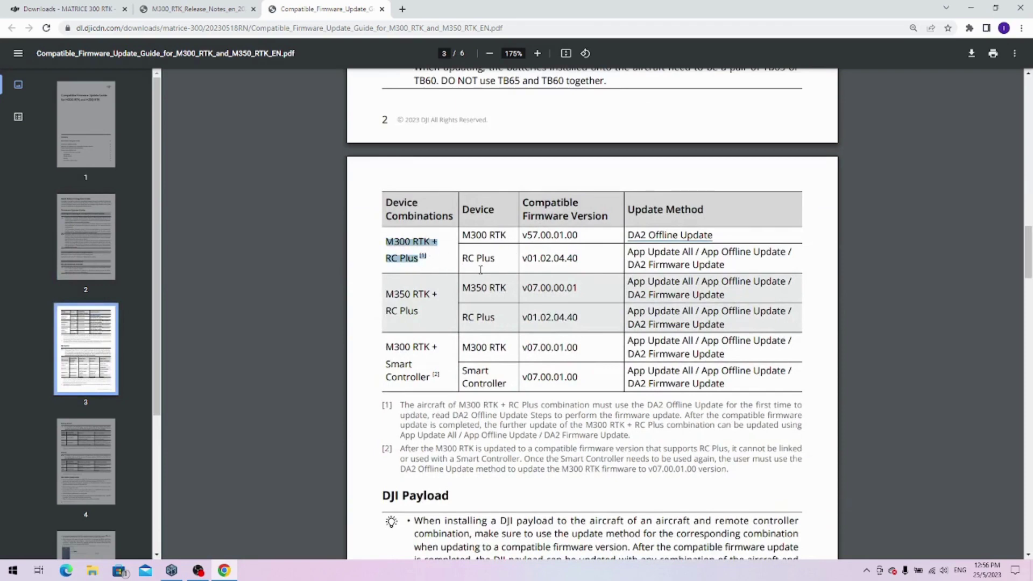
{"action": "left_click", "coordinate": [631, 235]}
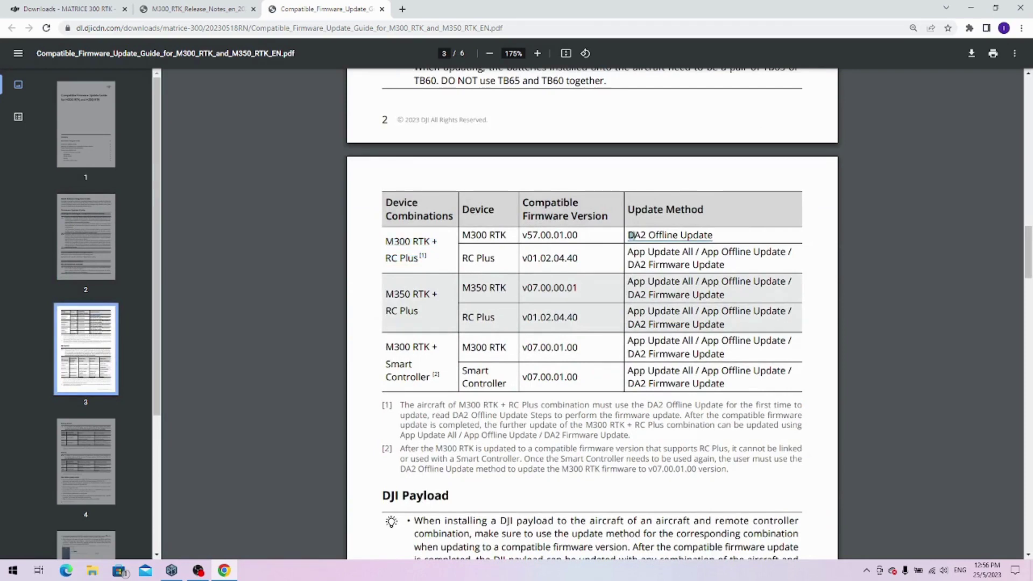
{"action": "left_click_drag", "start_coordinate": [631, 235], "coordinate": [712, 235]}
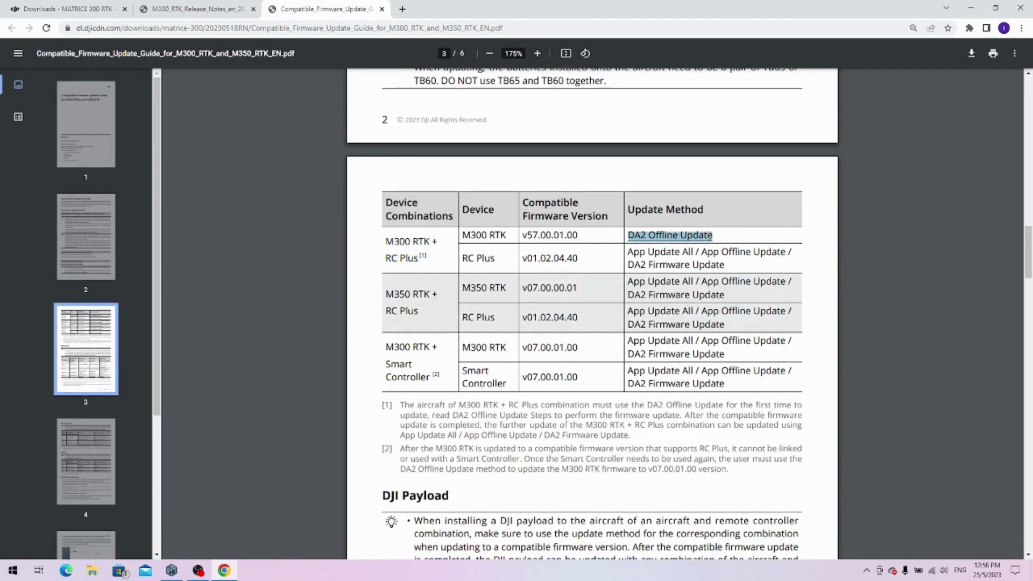
{"action": "left_click", "coordinate": [829, 354]}
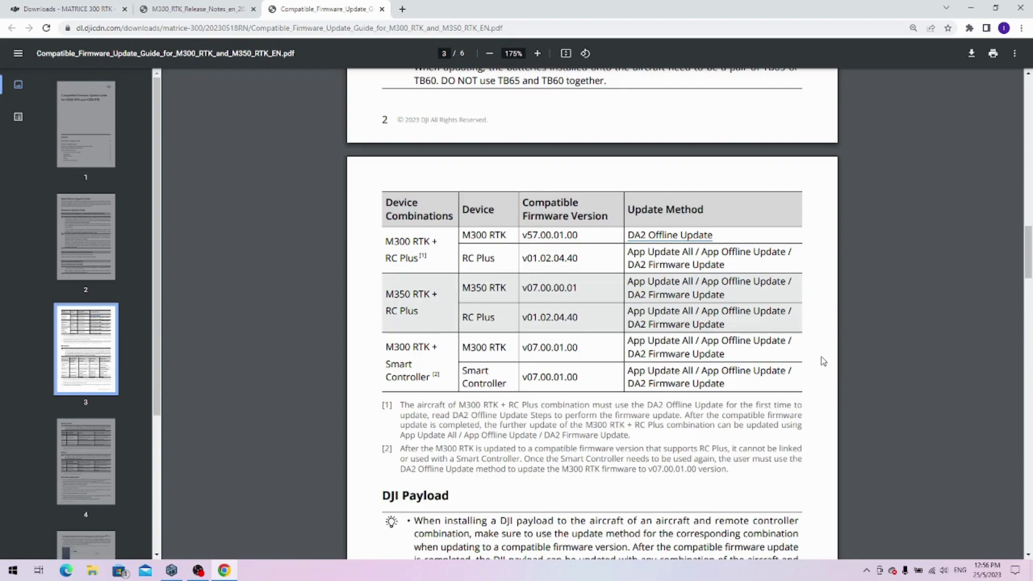
Scroll through the payload update table, then go back to the DJI downloads page
{"action": "scroll", "coordinate": [823, 361], "scroll_direction": "down", "scroll_amount": 4}
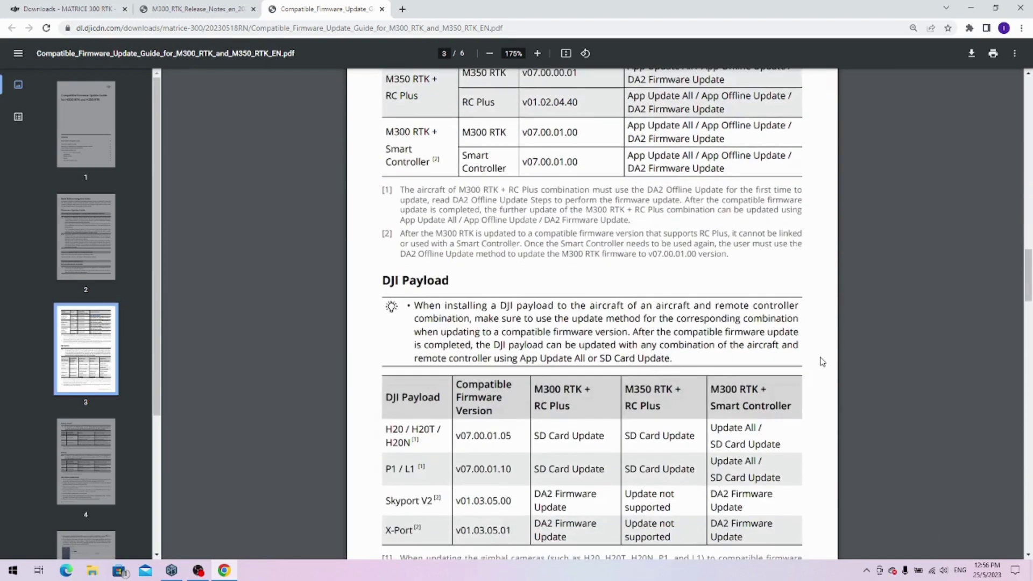
{"action": "scroll", "coordinate": [821, 361], "scroll_direction": "down", "scroll_amount": 3}
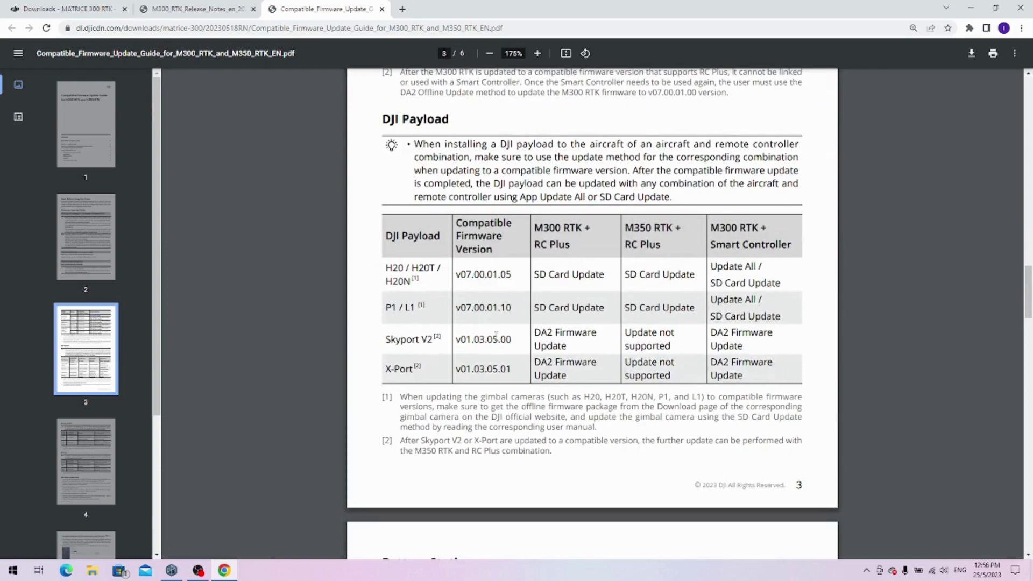
{"action": "scroll", "coordinate": [495, 334], "scroll_direction": "up", "scroll_amount": 4}
{"action": "scroll", "coordinate": [561, 314], "scroll_direction": "down", "scroll_amount": 4}
{"action": "scroll", "coordinate": [561, 315], "scroll_direction": "down", "scroll_amount": 6}
{"action": "scroll", "coordinate": [561, 314], "scroll_direction": "up", "scroll_amount": 1}
{"action": "scroll", "coordinate": [562, 315], "scroll_direction": "down", "scroll_amount": 3}
{"action": "scroll", "coordinate": [560, 315], "scroll_direction": "up", "scroll_amount": 9}
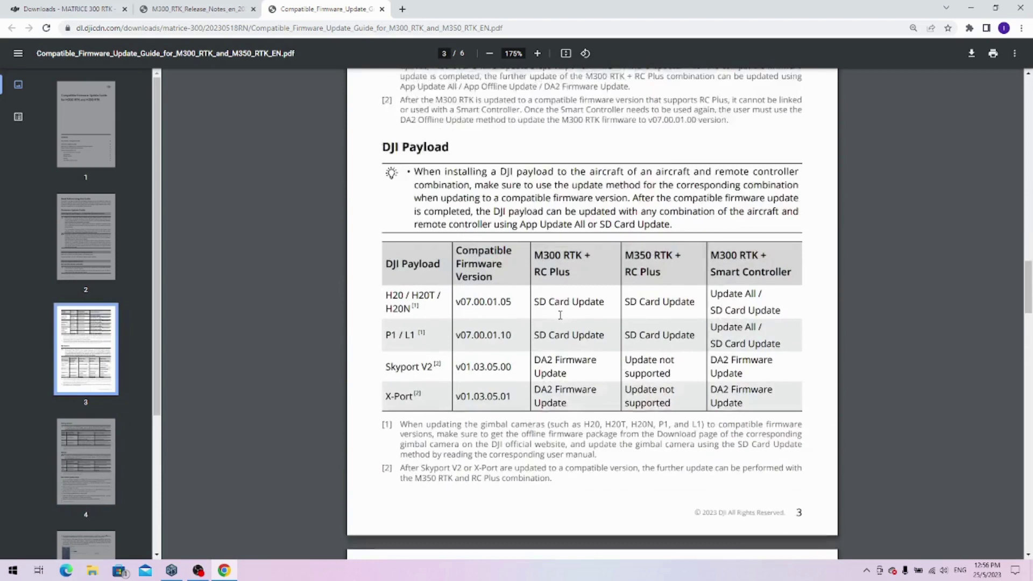
{"action": "scroll", "coordinate": [560, 315], "scroll_direction": "up", "scroll_amount": 4}
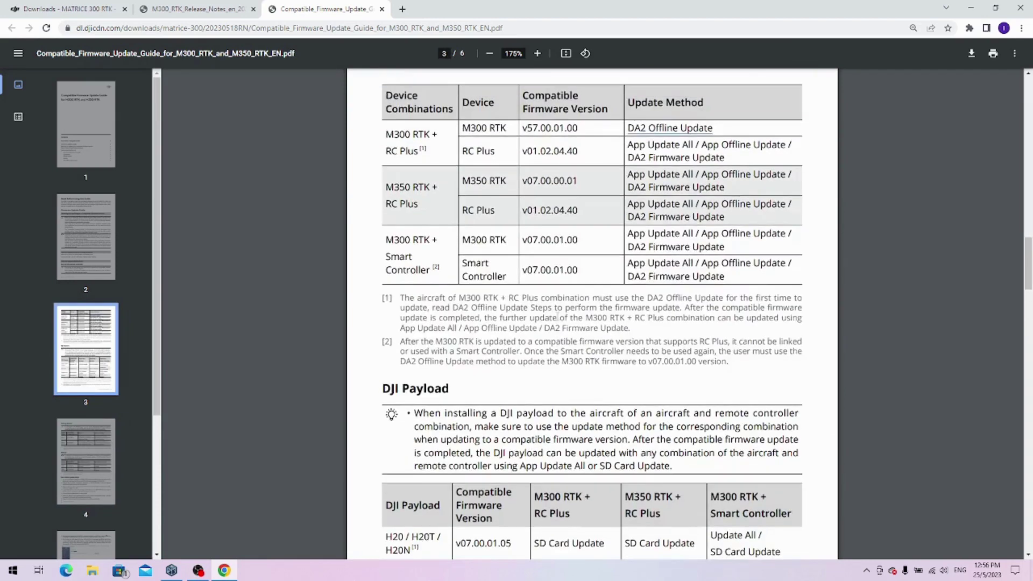
{"action": "scroll", "coordinate": [557, 314], "scroll_direction": "up", "scroll_amount": 1}
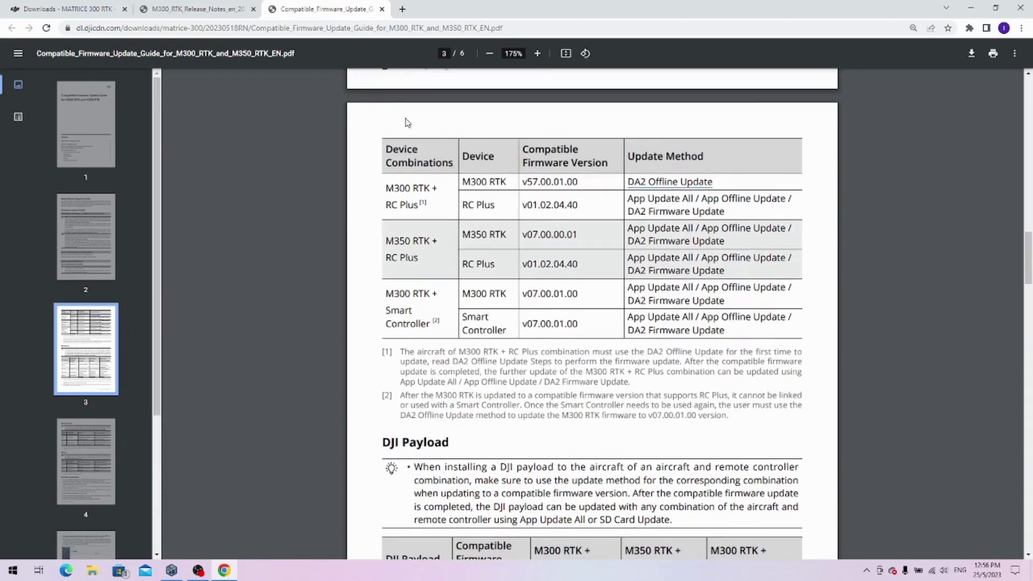
{"action": "left_click", "coordinate": [68, 8]}
Open the Accessory Compatibility List PDF from Manuals in a new tab and view it
{"action": "left_click", "coordinate": [389, 337]}
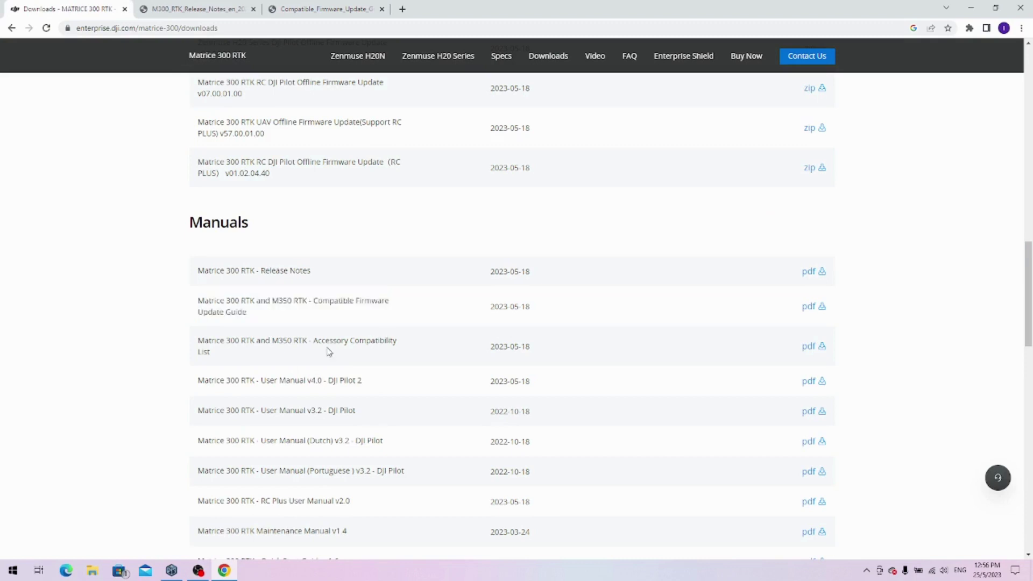
{"action": "left_click_drag", "start_coordinate": [314, 340], "coordinate": [336, 359]}
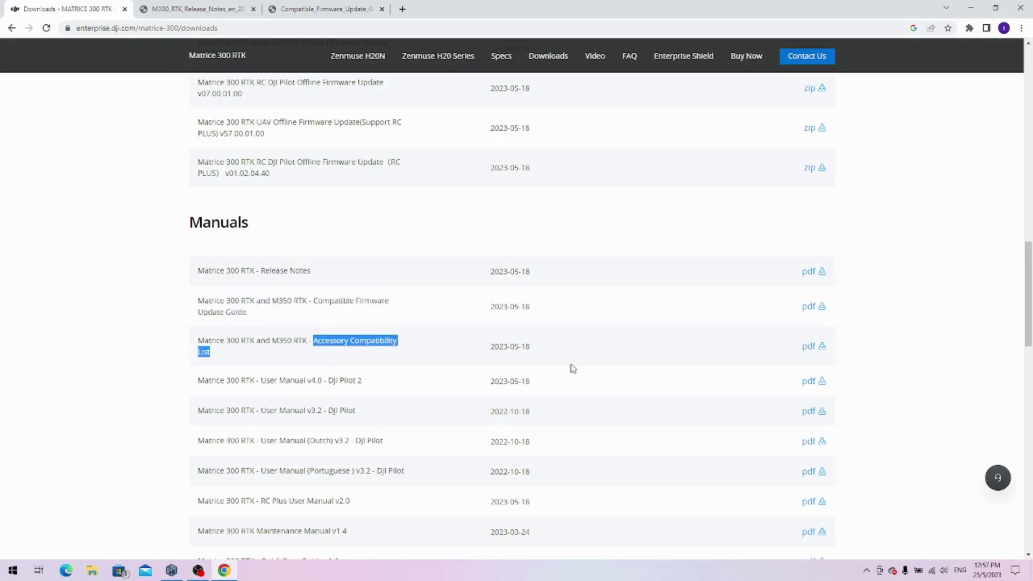
{"action": "left_click", "coordinate": [770, 359]}
{"action": "middle_click", "coordinate": [808, 348]}
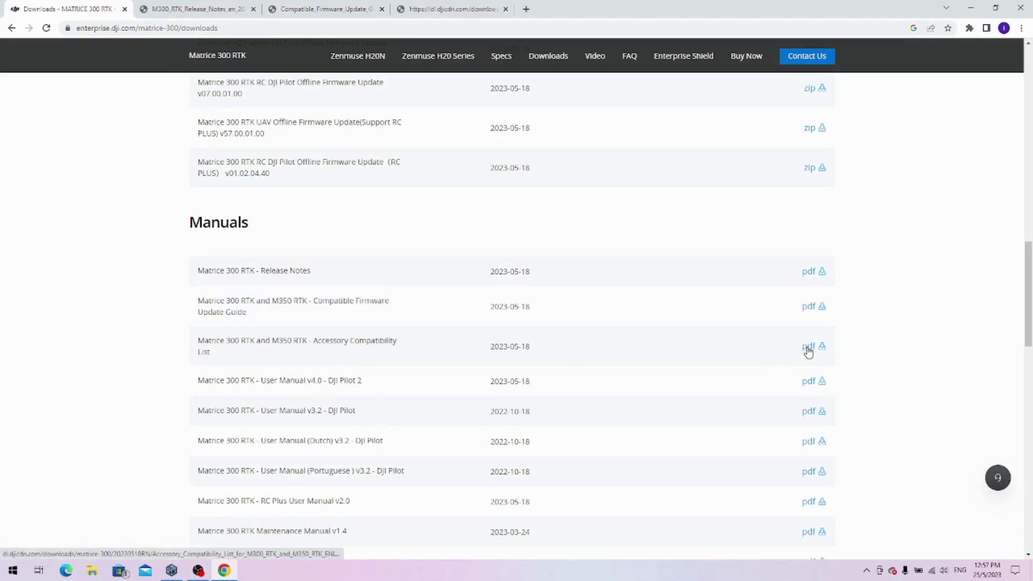
{"action": "left_click", "coordinate": [454, 8]}
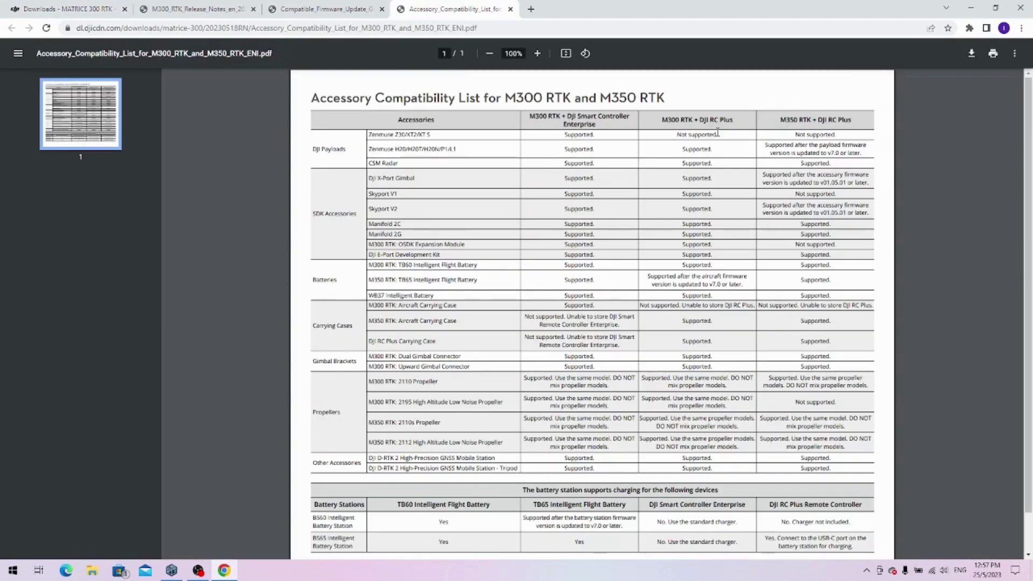
Note that Zenmuse Z30/XT2/XT S is unsupported with M300 RTK + DJI RC Plus, then return to the guide
{"action": "left_click_drag", "start_coordinate": [659, 119], "coordinate": [736, 120]}
{"action": "left_click_drag", "start_coordinate": [392, 135], "coordinate": [431, 134]}
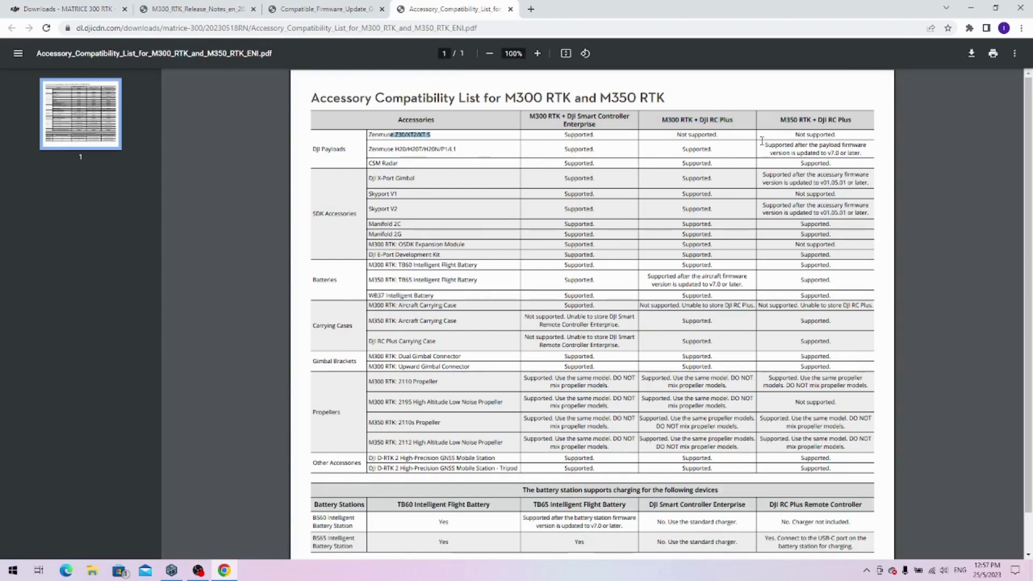
{"action": "left_click_drag", "start_coordinate": [674, 135], "coordinate": [723, 134]}
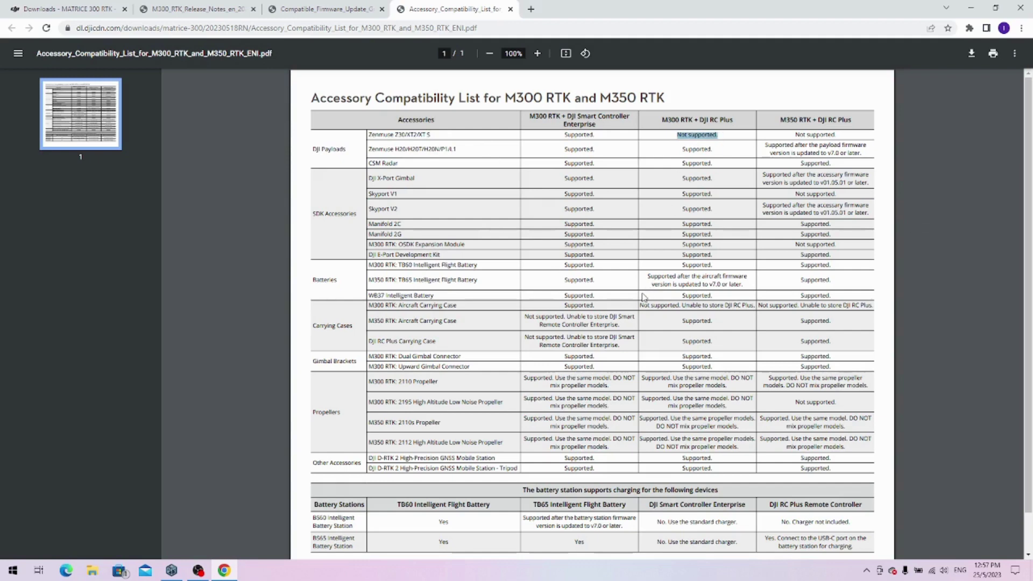
{"action": "left_click", "coordinate": [288, 10]}
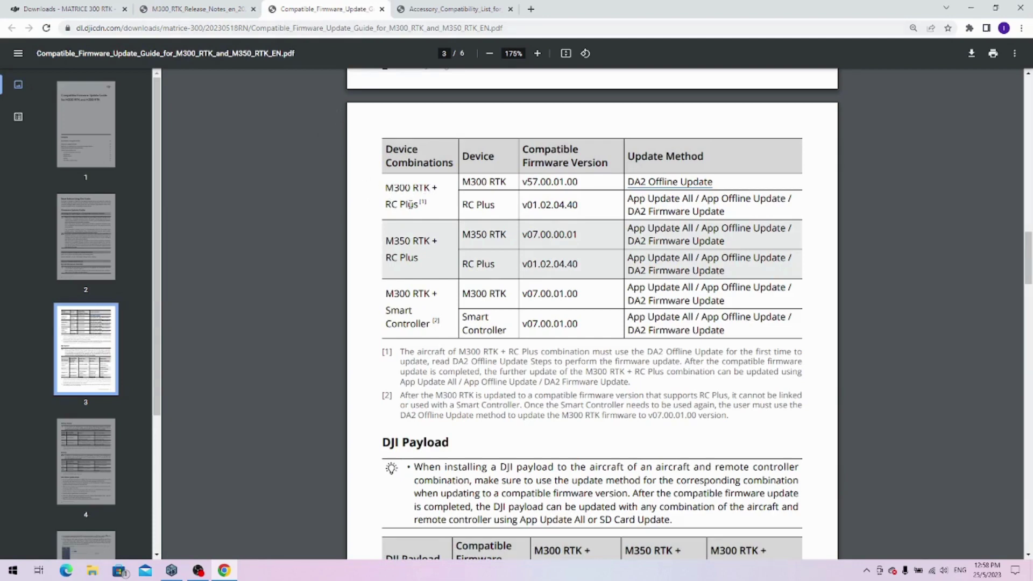
{"action": "left_click_drag", "start_coordinate": [385, 186], "coordinate": [726, 214]}
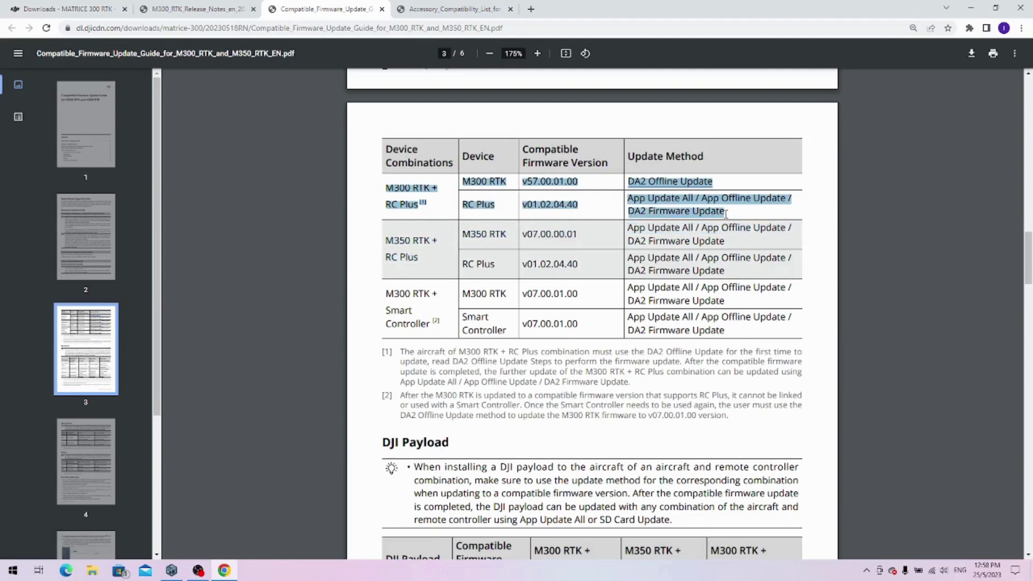
{"action": "left_click", "coordinate": [499, 209]}
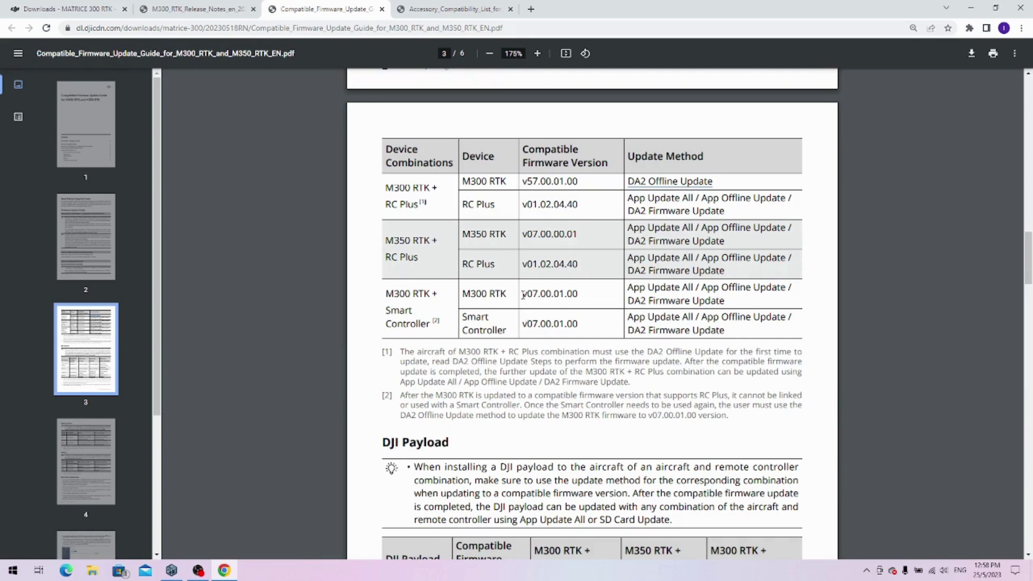
{"action": "left_click_drag", "start_coordinate": [523, 294], "coordinate": [585, 296]}
{"action": "left_click", "coordinate": [513, 415]}
{"action": "scroll", "coordinate": [560, 453], "scroll_direction": "down", "scroll_amount": 3}
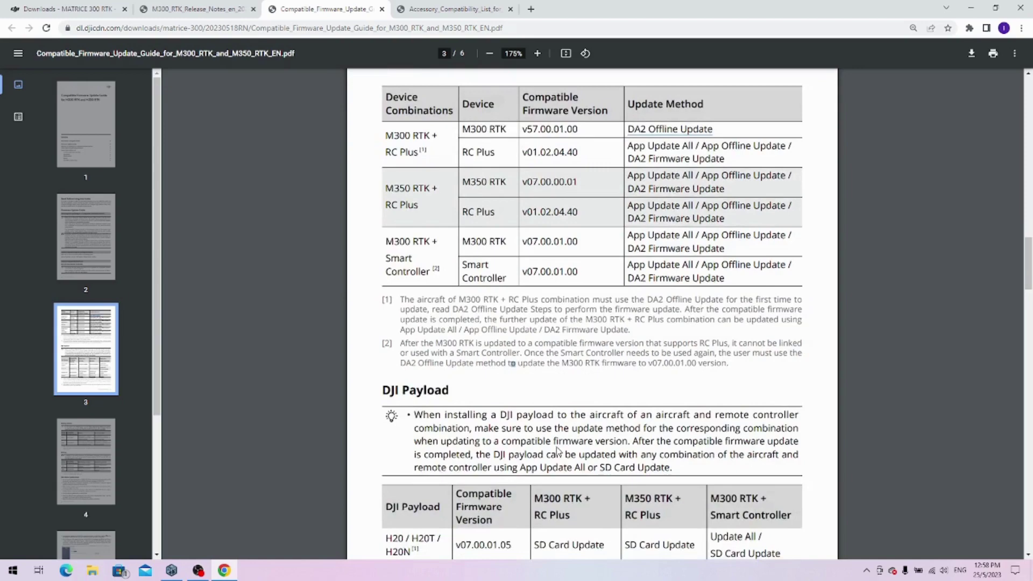
{"action": "scroll", "coordinate": [554, 451], "scroll_direction": "down", "scroll_amount": 3}
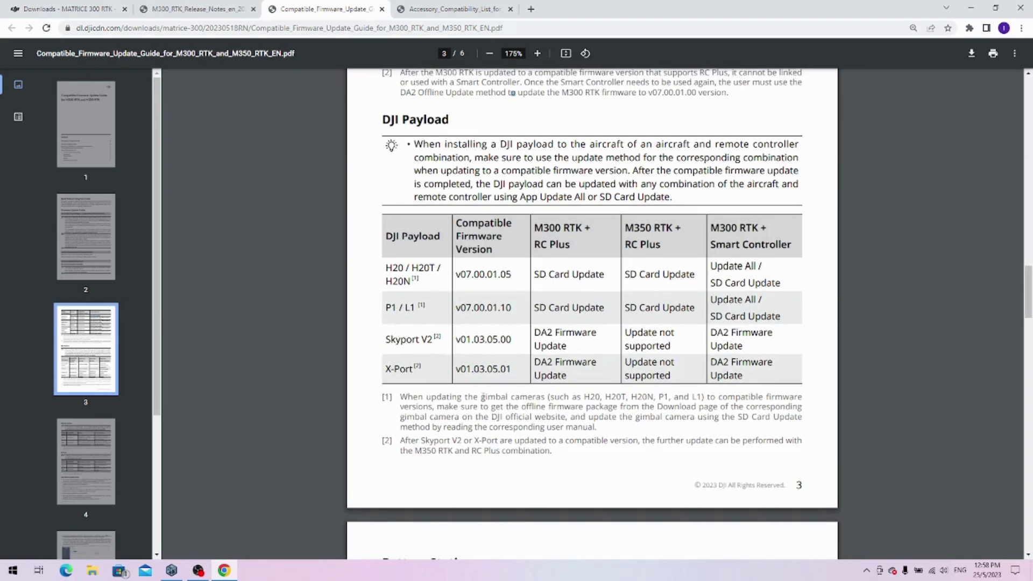
In the DJI Payload table, mark SD Card Update as the H20/H20T method with RC Plus
{"action": "left_click_drag", "start_coordinate": [537, 250], "coordinate": [570, 251]}
{"action": "left_click", "coordinate": [572, 287]}
{"action": "left_click_drag", "start_coordinate": [382, 269], "coordinate": [437, 276]}
{"action": "left_click", "coordinate": [536, 279]}
{"action": "triple_click", "coordinate": [604, 278]}
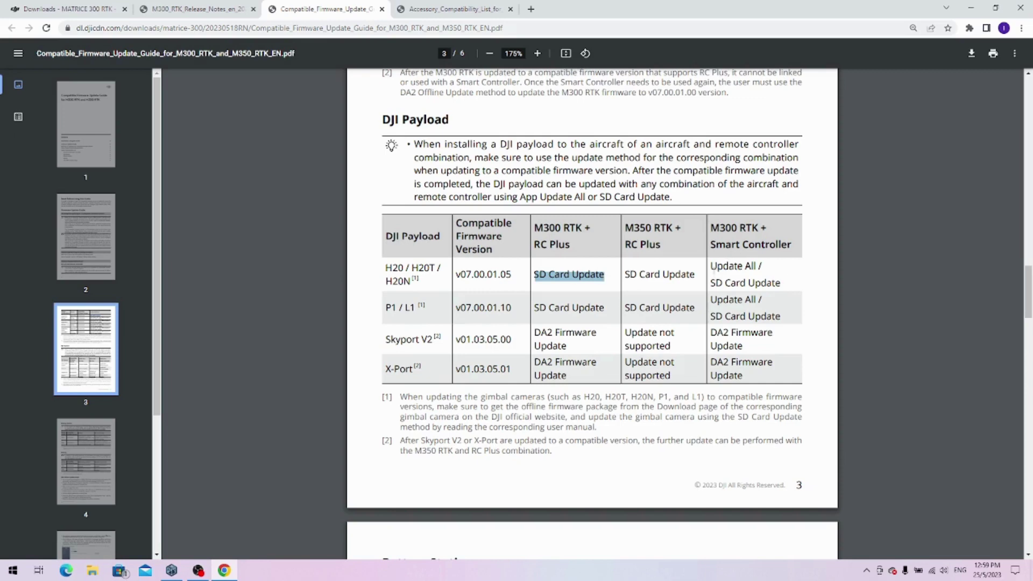
Mark Update All and SD Card Update for the Smart Controller combination, then return to Downloads
{"action": "left_click_drag", "start_coordinate": [713, 266], "coordinate": [755, 266]}
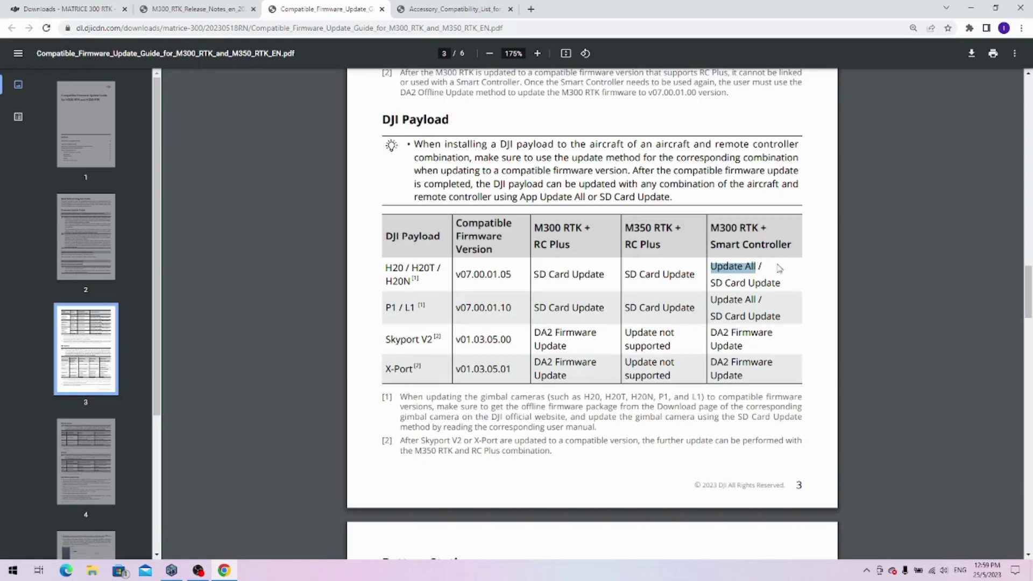
{"action": "left_click", "coordinate": [525, 432]}
{"action": "left_click_drag", "start_coordinate": [710, 283], "coordinate": [780, 284]}
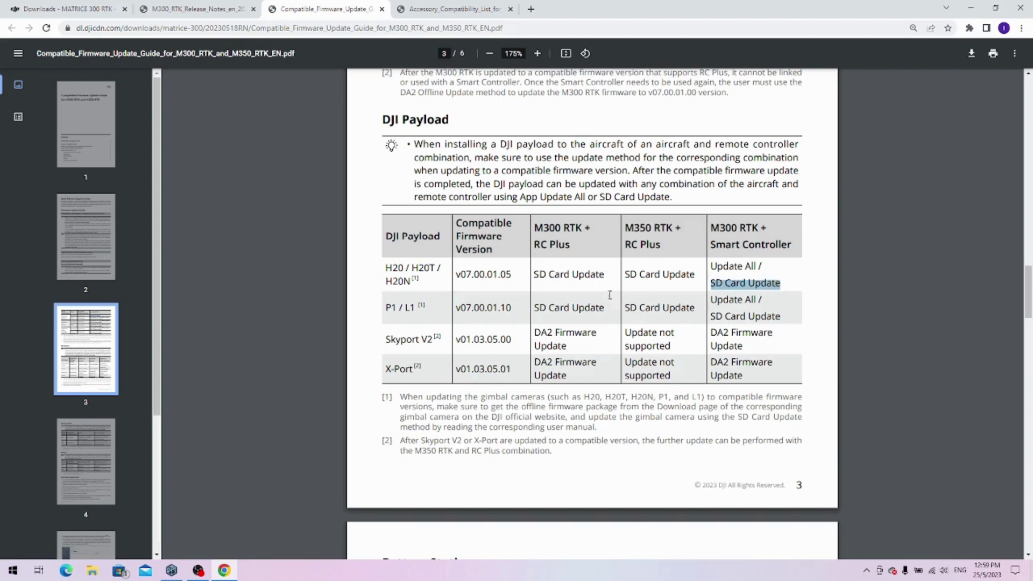
{"action": "left_click", "coordinate": [550, 312]}
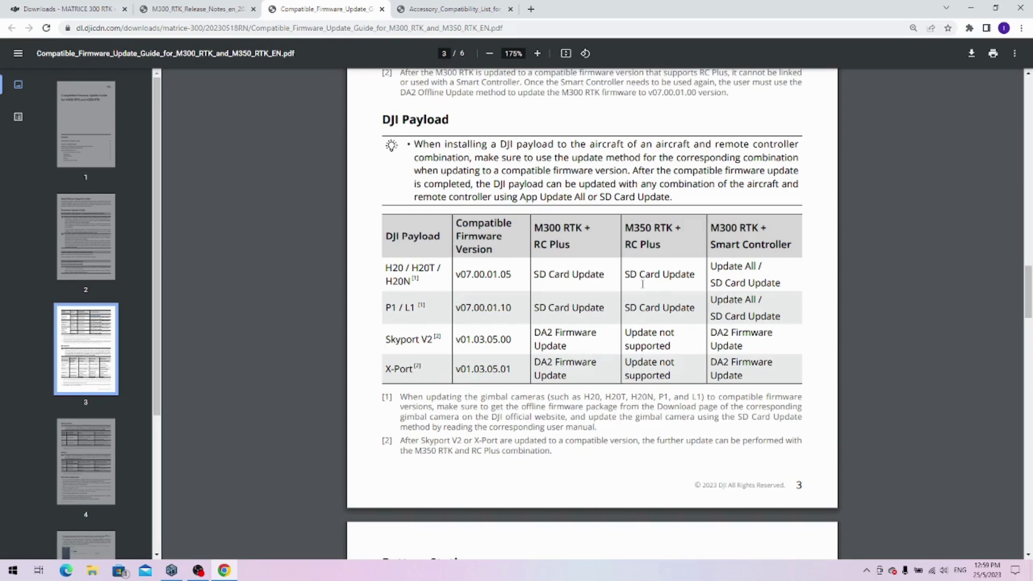
{"action": "left_click", "coordinate": [43, 9]}
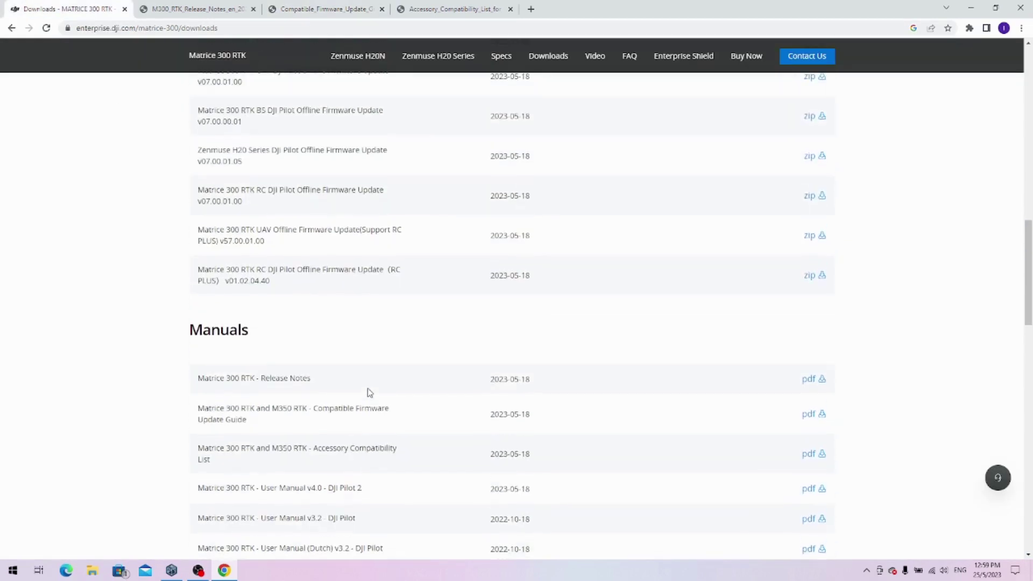
Scroll up to the Firmware section and highlight the Zenmuse H20 Series firmware entry
{"action": "scroll", "coordinate": [370, 392], "scroll_direction": "up", "scroll_amount": 1}
{"action": "scroll", "coordinate": [369, 392], "scroll_direction": "up", "scroll_amount": 1}
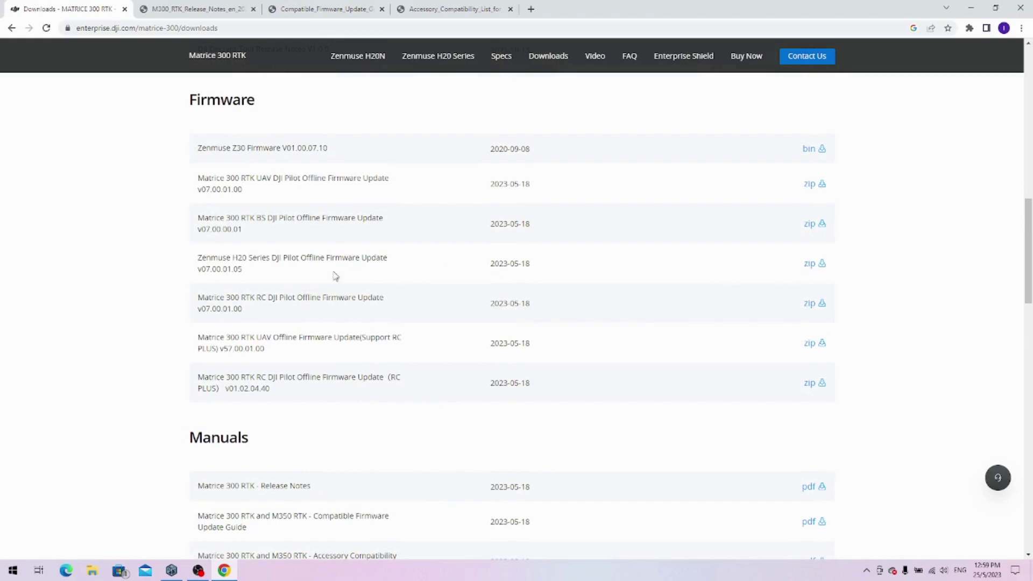
{"action": "left_click_drag", "start_coordinate": [197, 261], "coordinate": [245, 271]}
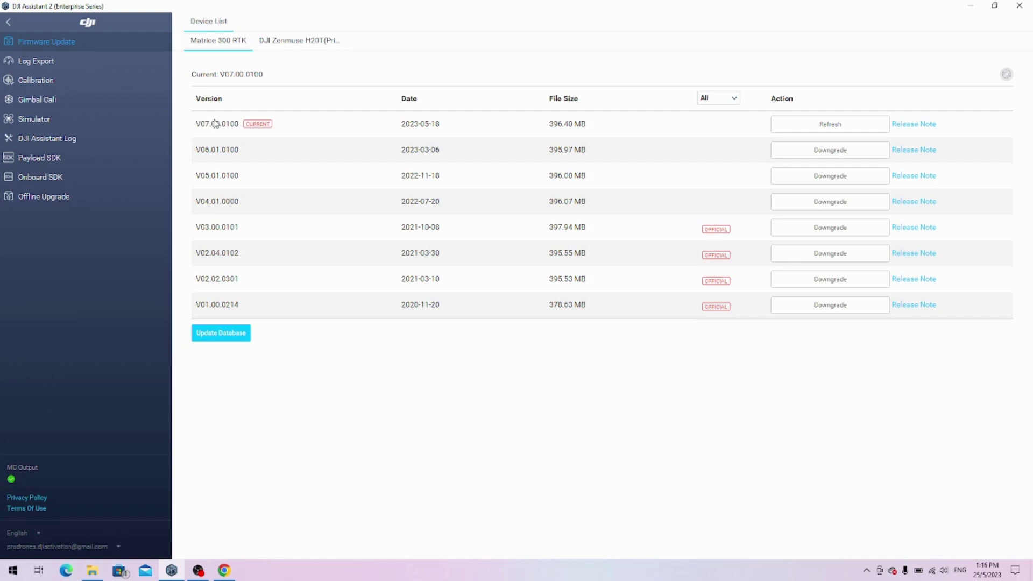
In Offline Upgrade, pick Matrice_M300RTK_UAV_57.00.01.00.zip from the V07.00.01.00 Only For Pilot/57.00.01.00 folder
{"action": "left_click", "coordinate": [51, 203]}
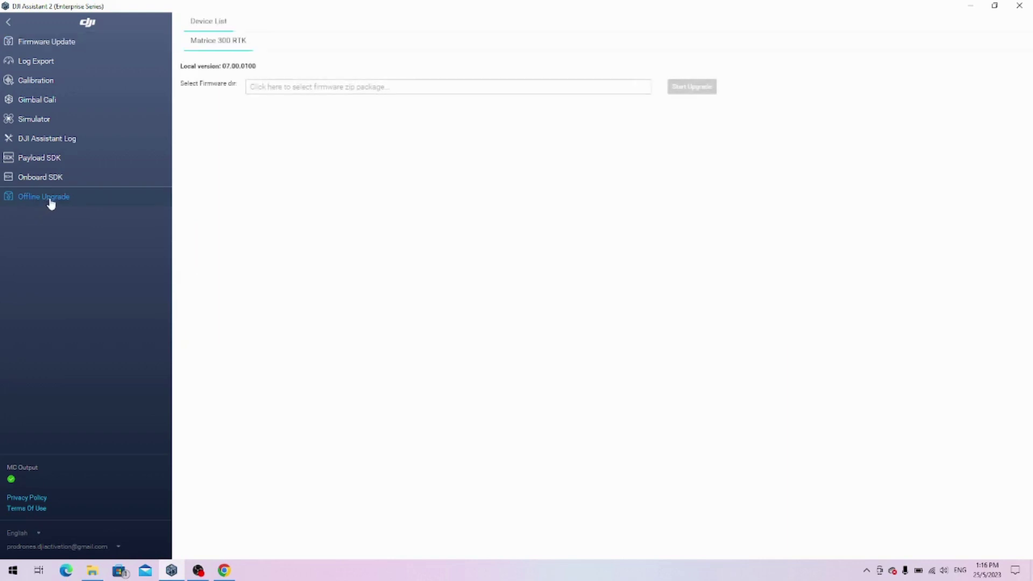
{"action": "left_click", "coordinate": [413, 91]}
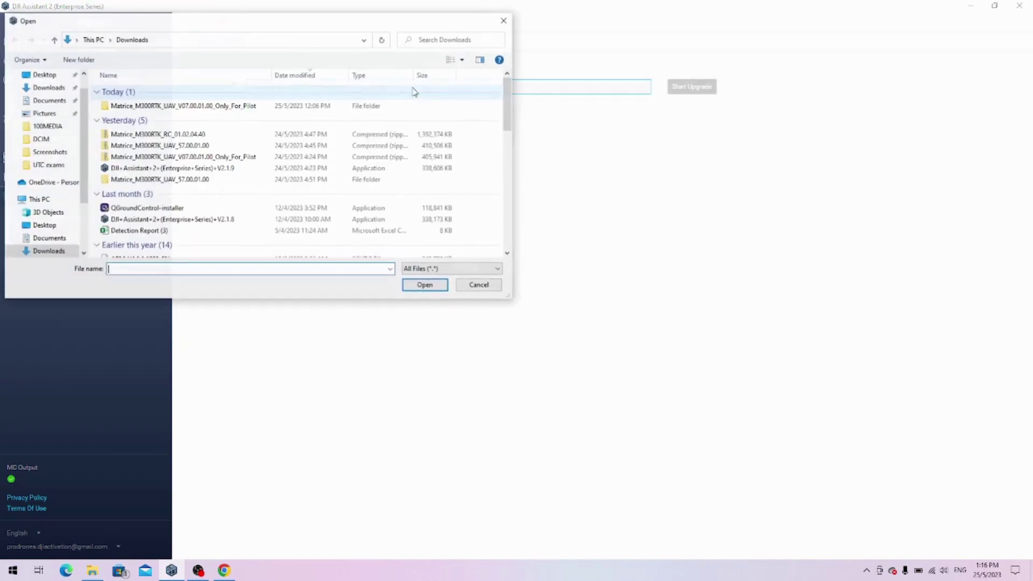
{"action": "left_click", "coordinate": [175, 107]}
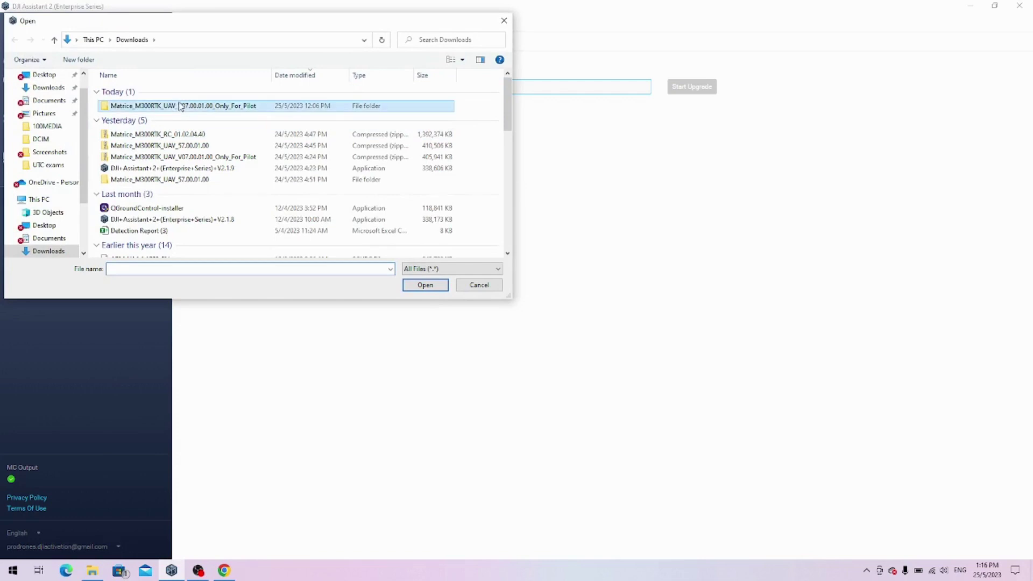
{"action": "left_click", "coordinate": [187, 181]}
{"action": "left_click", "coordinate": [191, 147]}
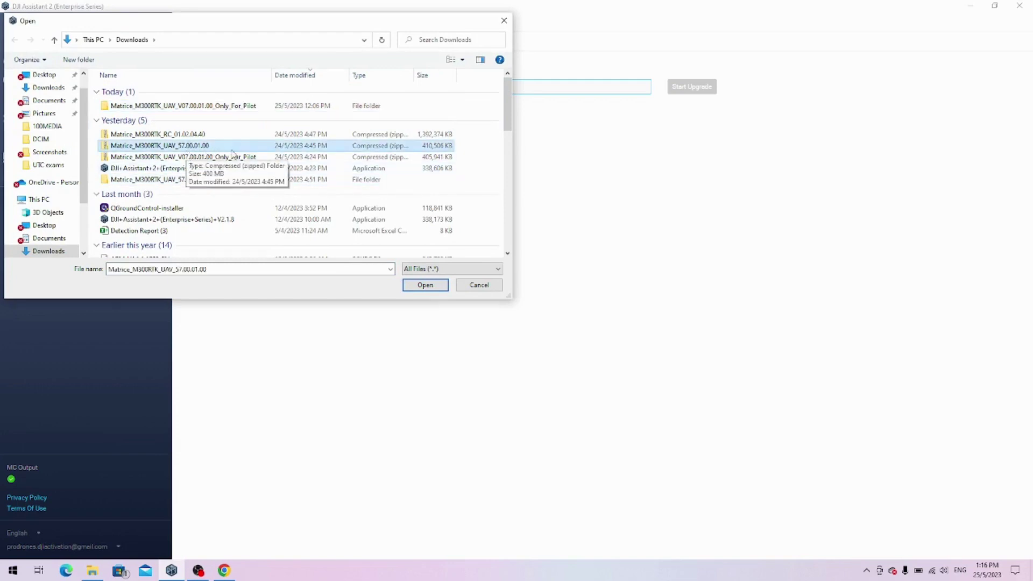
{"action": "left_click", "coordinate": [424, 285]}
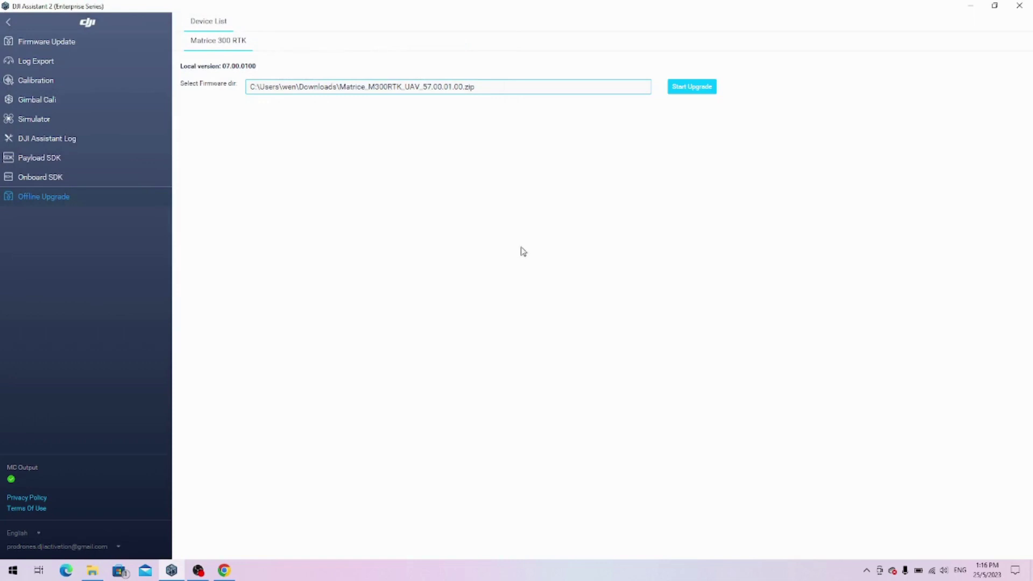